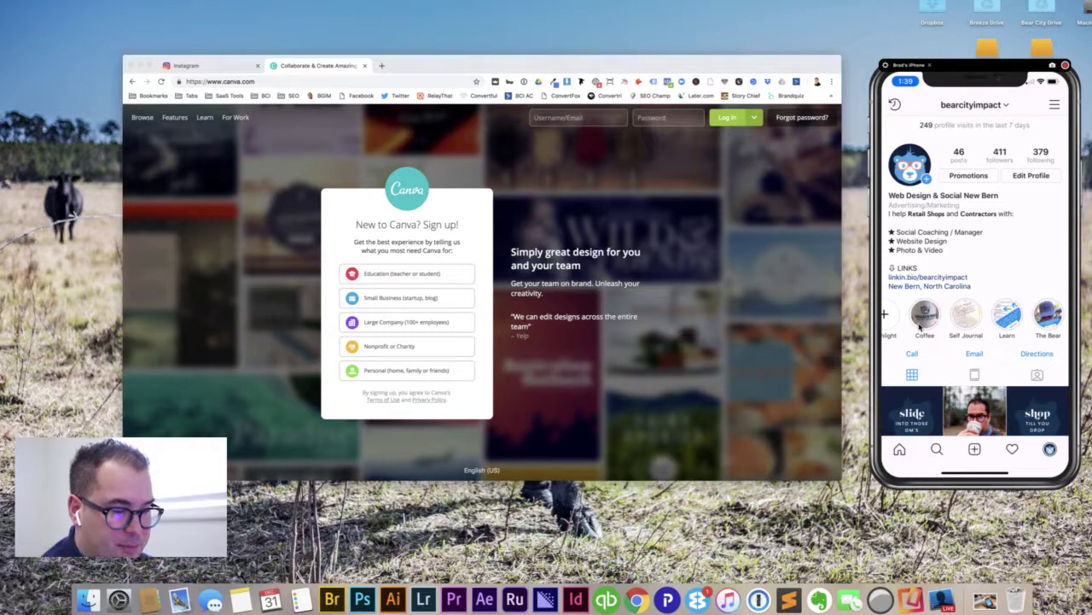
Step: Play the Coffee highlight on the phone's Instagram profile, reaching the mug-size poll story
{"action": "left_click", "coordinate": [924, 316]}
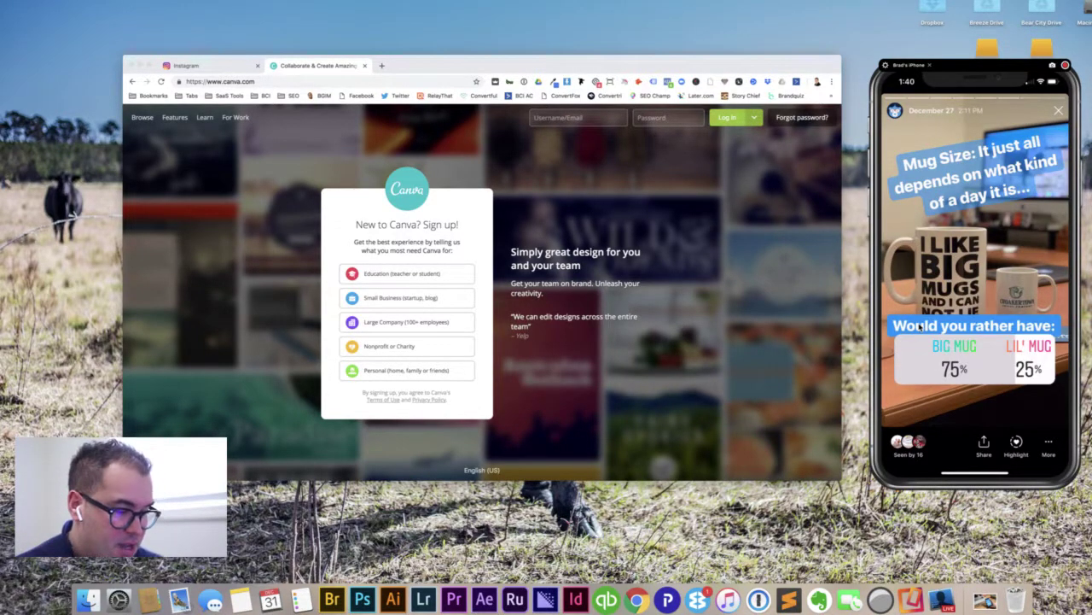
Step: Step back through the Coffee highlight stories and return to the business's Instagram profile
{"action": "left_click", "coordinate": [920, 327]}
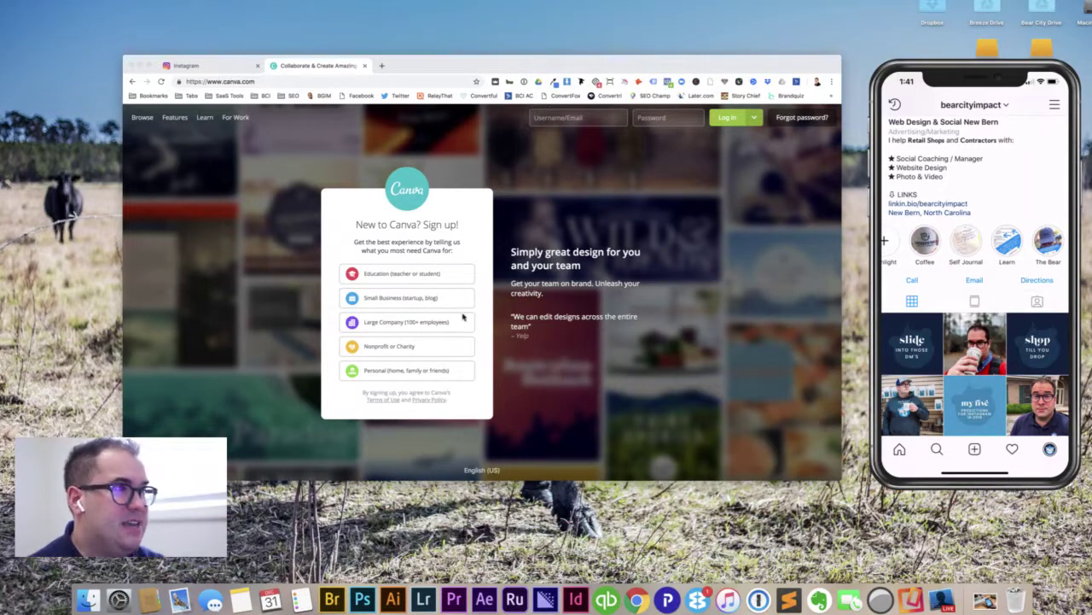
Step: Arrange the browser and the phone mirror windows side by side on the desktop
{"action": "left_click", "coordinate": [454, 68]}
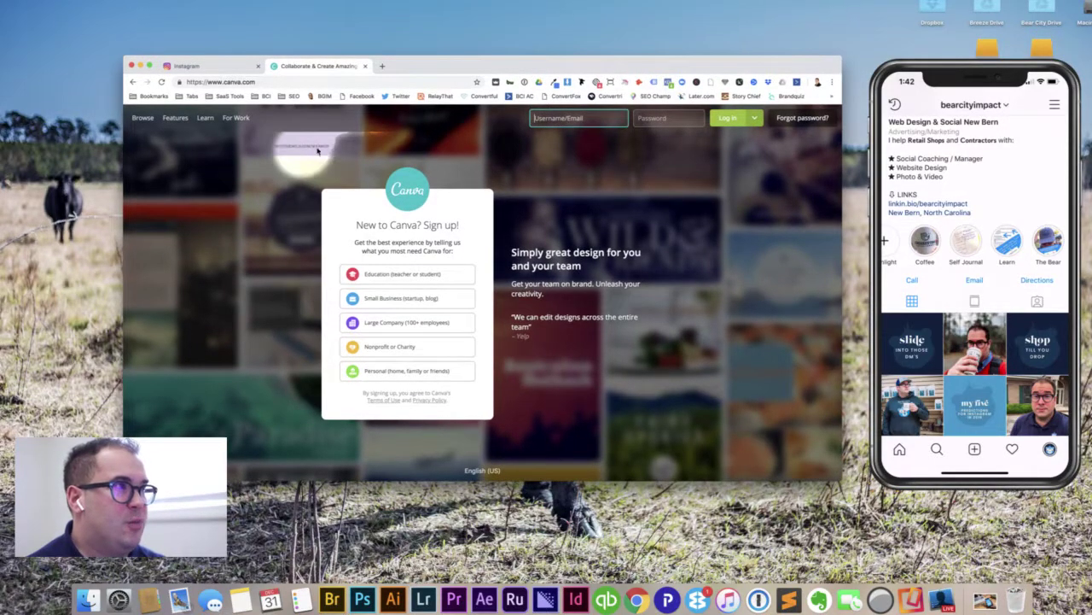
{"action": "left_click_drag", "start_coordinate": [372, 68], "coordinate": [454, 69]}
{"action": "left_click", "coordinate": [154, 300]}
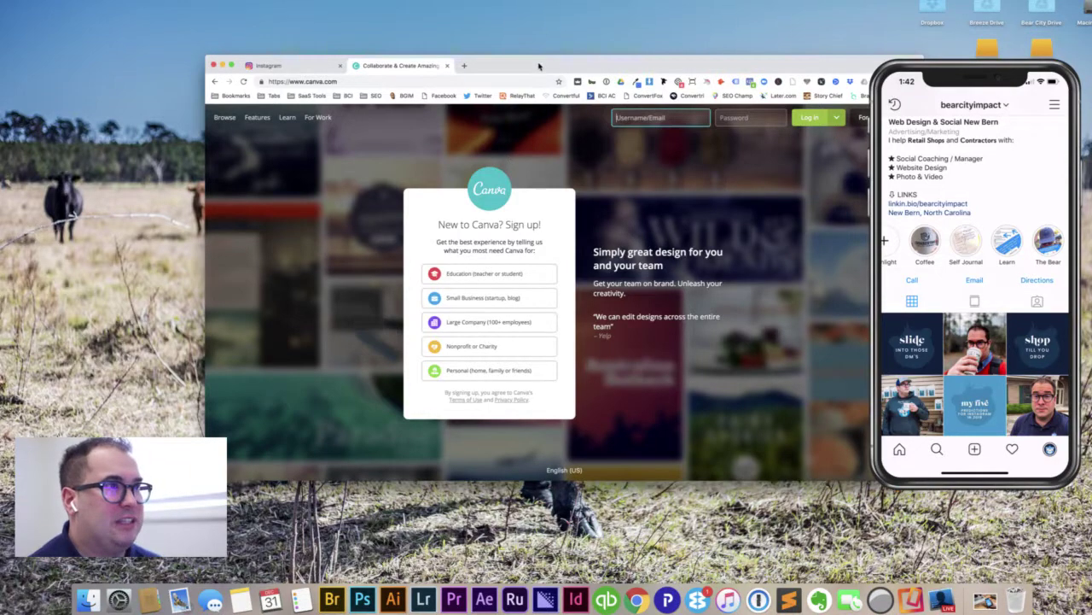
{"action": "left_click_drag", "start_coordinate": [624, 71], "coordinate": [561, 75]}
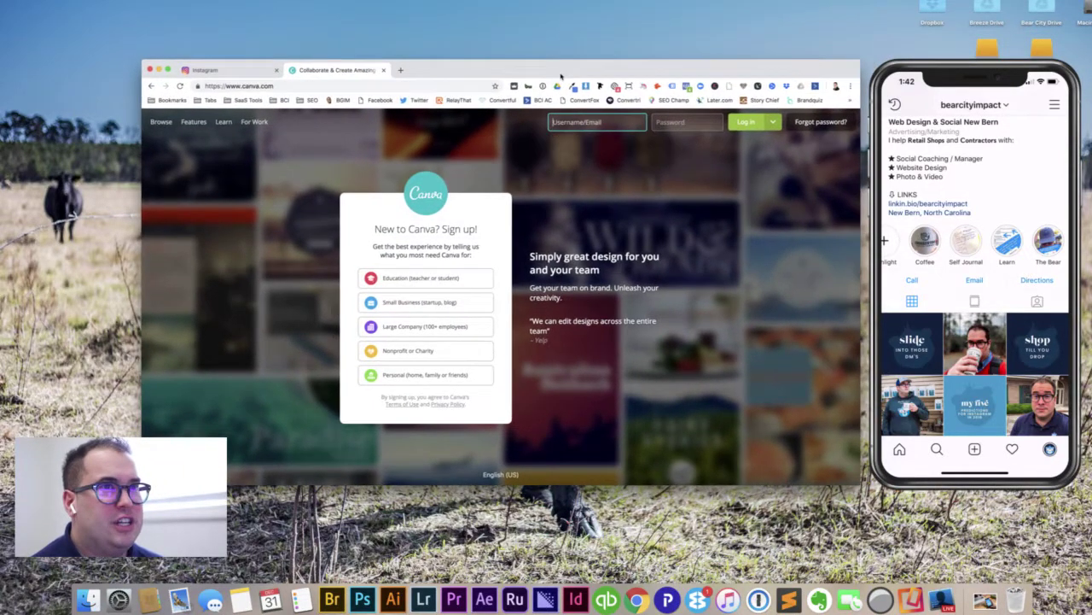
{"action": "left_click", "coordinate": [1026, 81]}
{"action": "left_click_drag", "start_coordinate": [1025, 81], "coordinate": [1051, 82]}
{"action": "left_click_drag", "start_coordinate": [678, 75], "coordinate": [699, 80]}
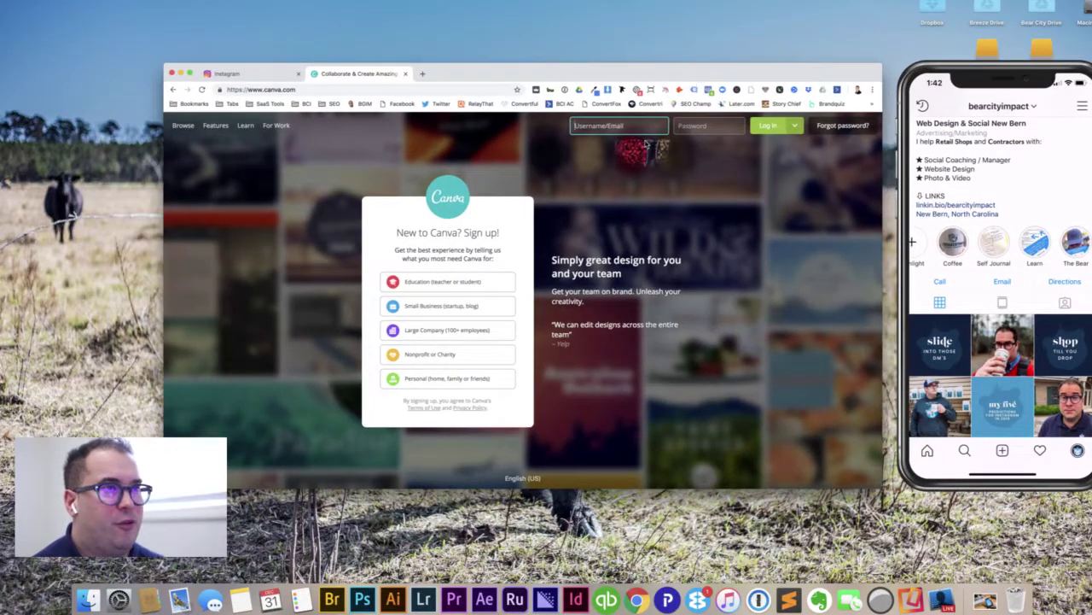
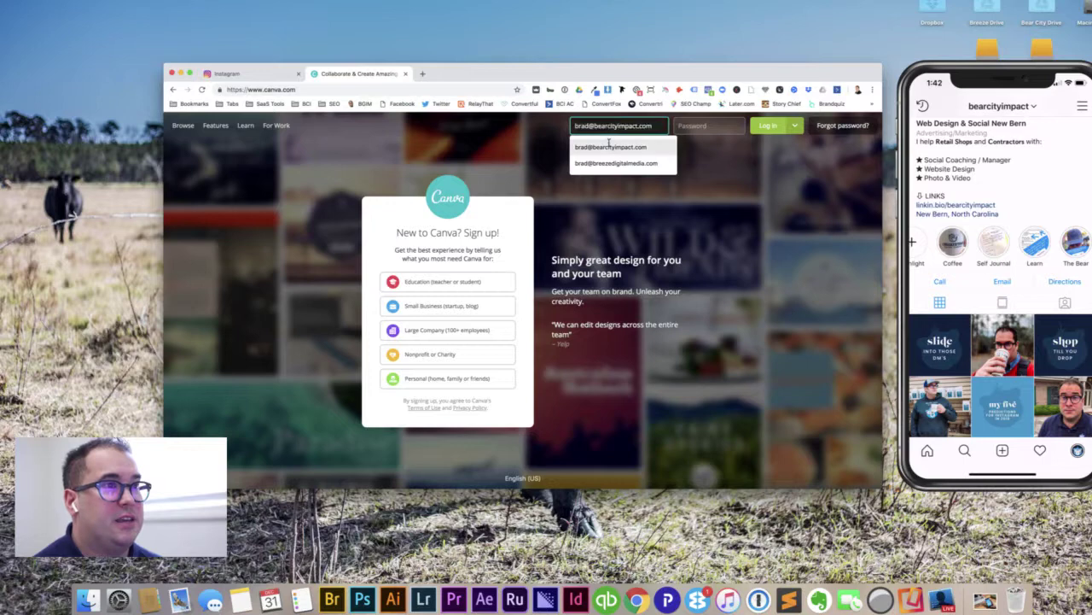
Step: Log in to Canva with the saved account e-mail and the account password
{"action": "left_click", "coordinate": [609, 147]}
{"action": "left_click", "coordinate": [702, 126]}
{"action": "type", "text": "••••••••••••"}
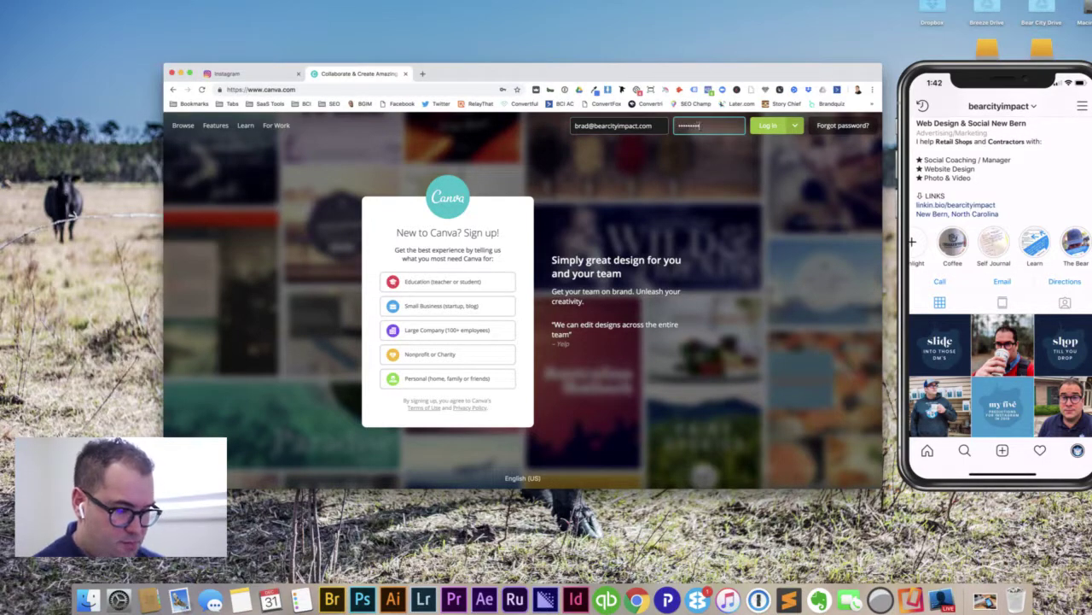
{"action": "key", "text": "Return"}
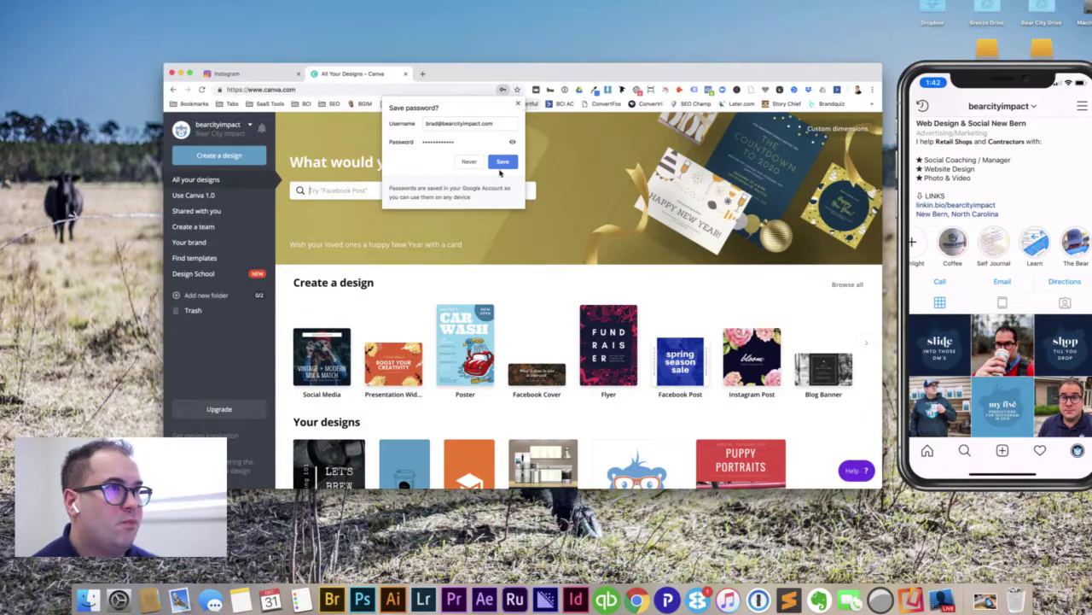
Step: Save the password, then start a 1080 × 1920 px Instagram Story from an 'instagram story' search
{"action": "left_click", "coordinate": [502, 161]}
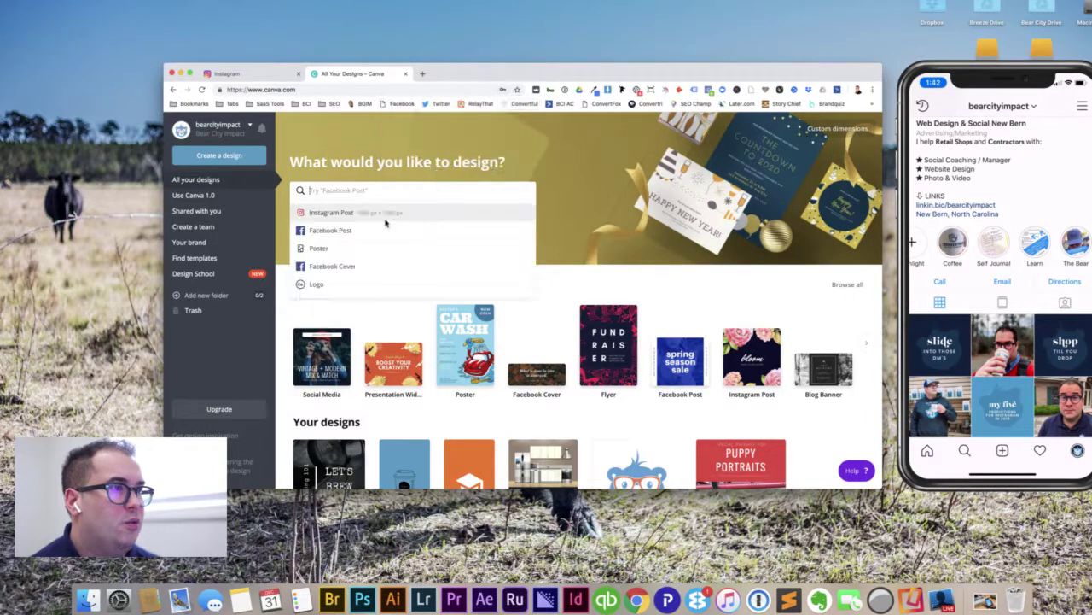
{"action": "left_click", "coordinate": [278, 319]}
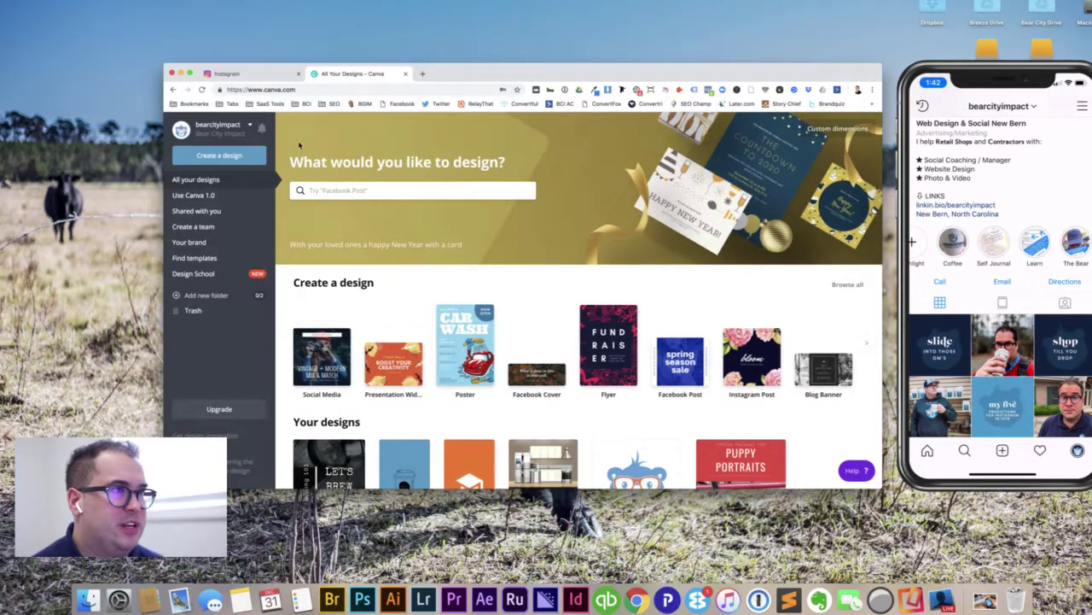
{"action": "left_click", "coordinate": [411, 193]}
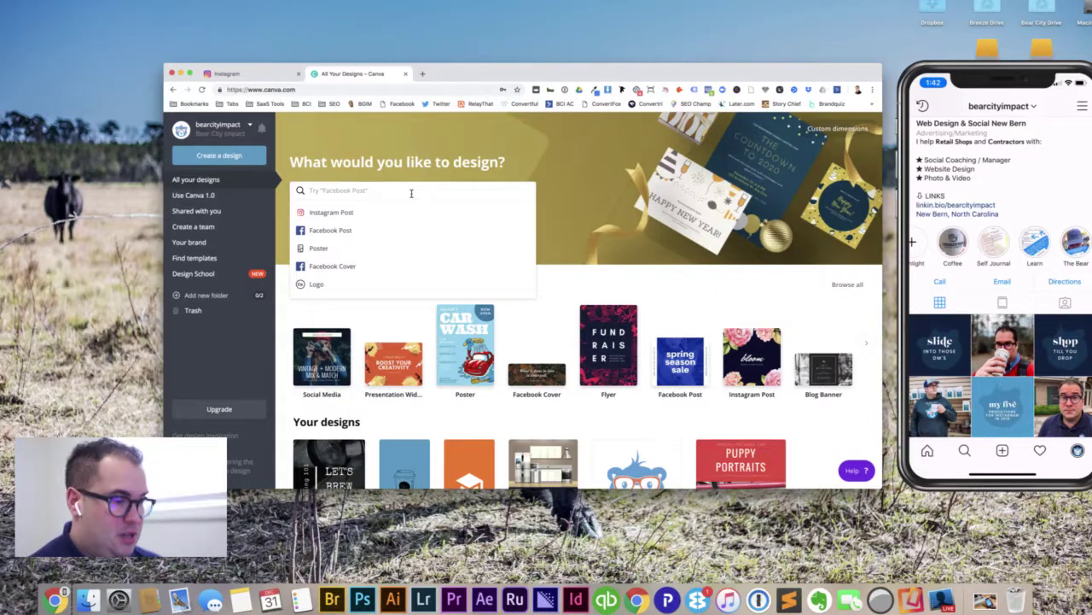
{"action": "type", "text": "instagram story"}
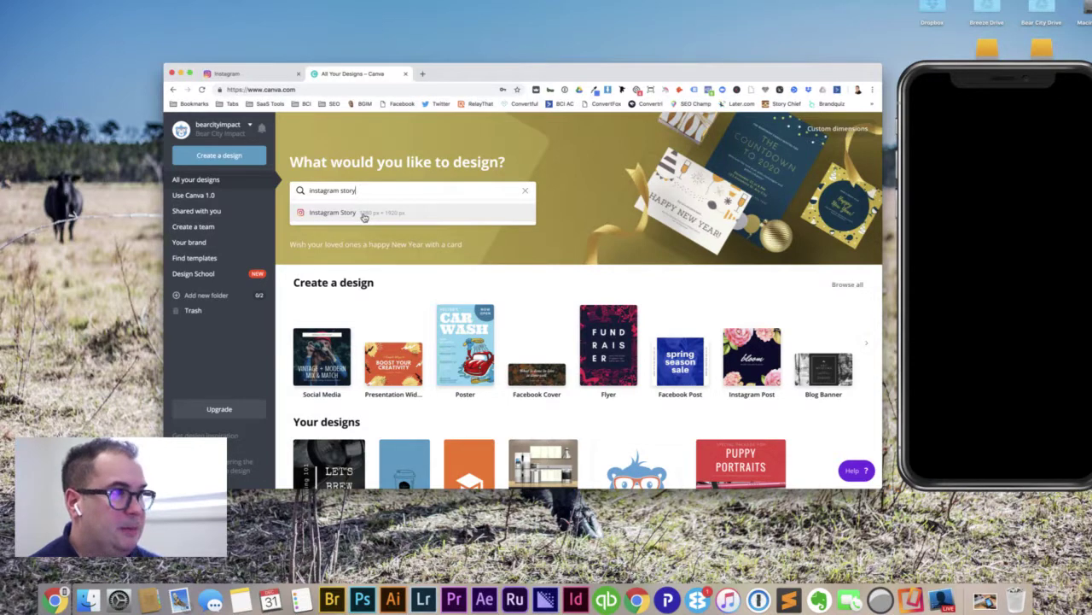
{"action": "left_click", "coordinate": [364, 214]}
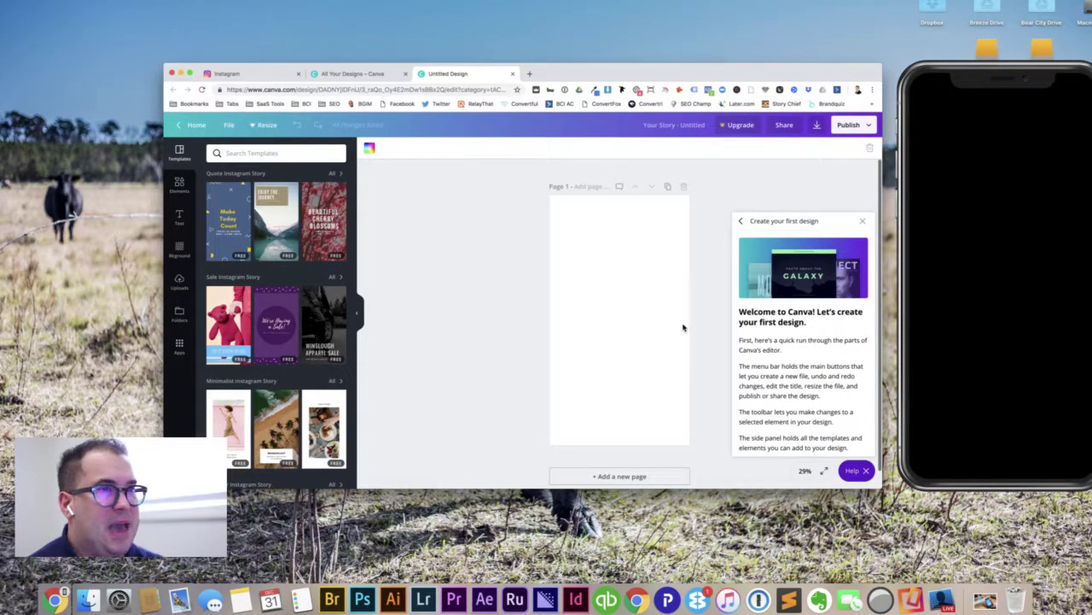
Step: Close the welcome panels and fill the page with orange, after trying blue, purple and pink
{"action": "left_click", "coordinate": [862, 222]}
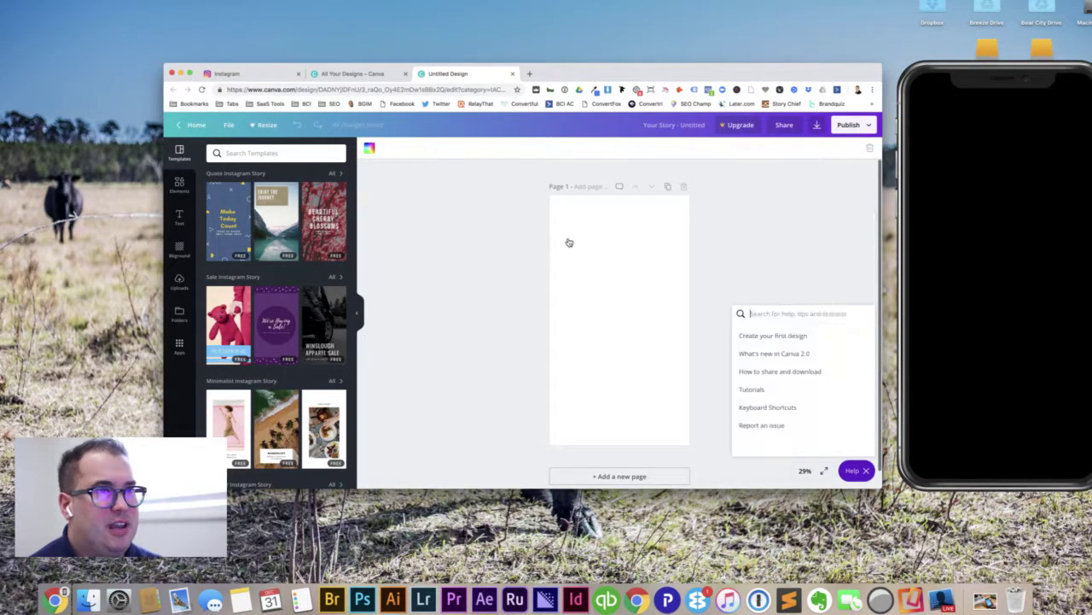
{"action": "left_click", "coordinate": [763, 276]}
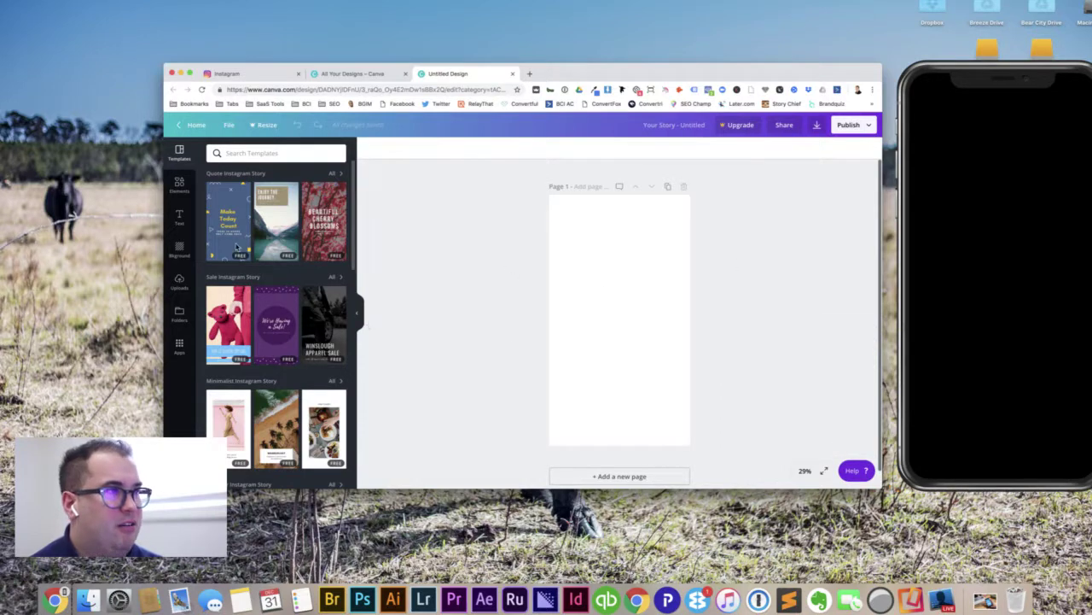
{"action": "left_click", "coordinate": [579, 282]}
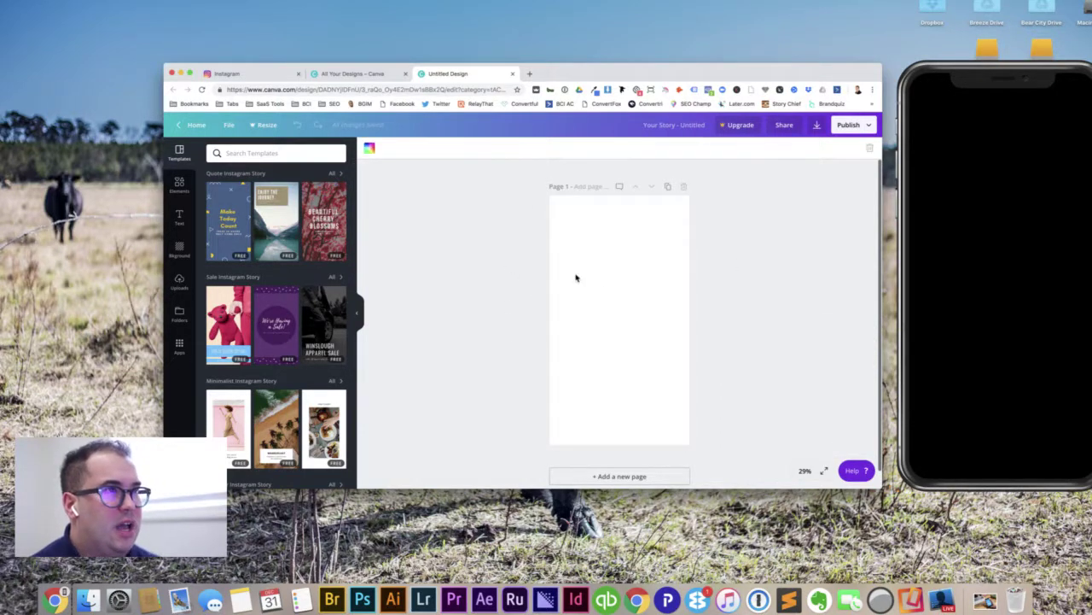
{"action": "left_click", "coordinate": [369, 149]}
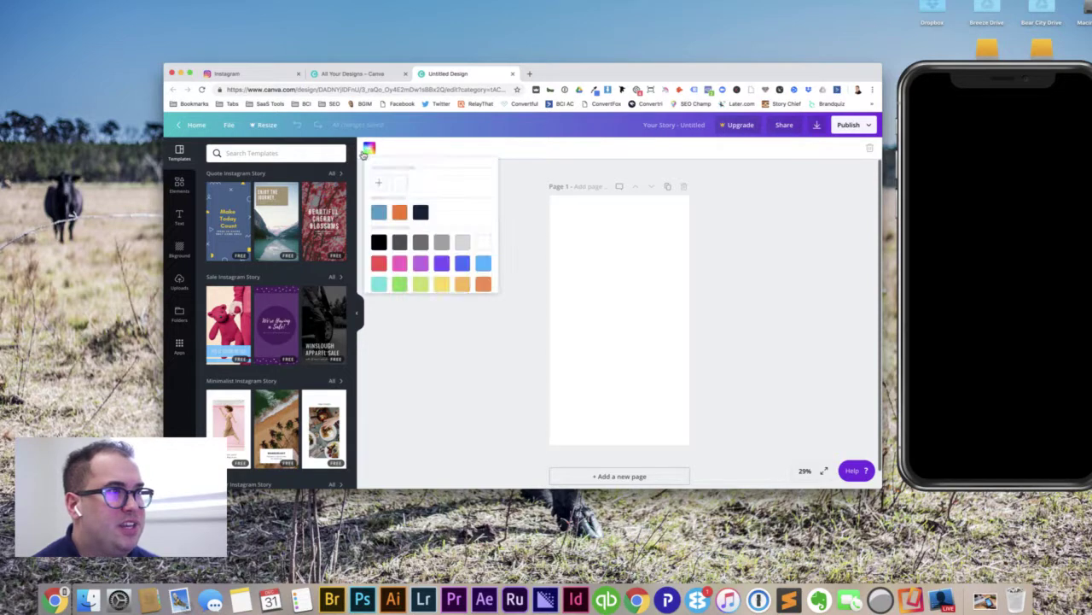
{"action": "left_click", "coordinate": [399, 213]}
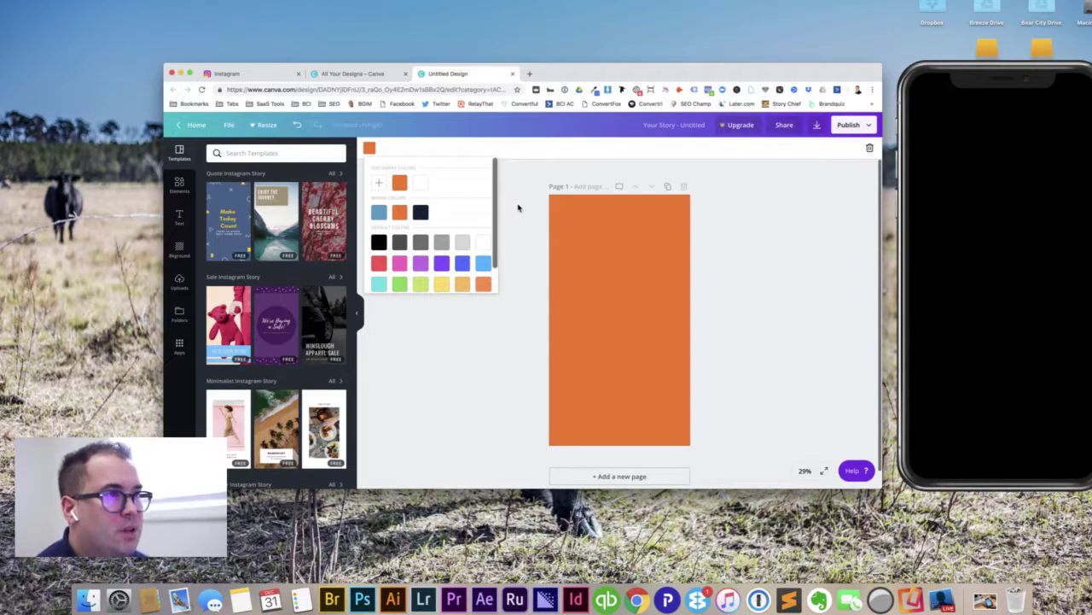
{"action": "left_click", "coordinate": [461, 263]}
{"action": "scroll", "coordinate": [411, 273], "scroll_direction": "down", "scroll_amount": 1}
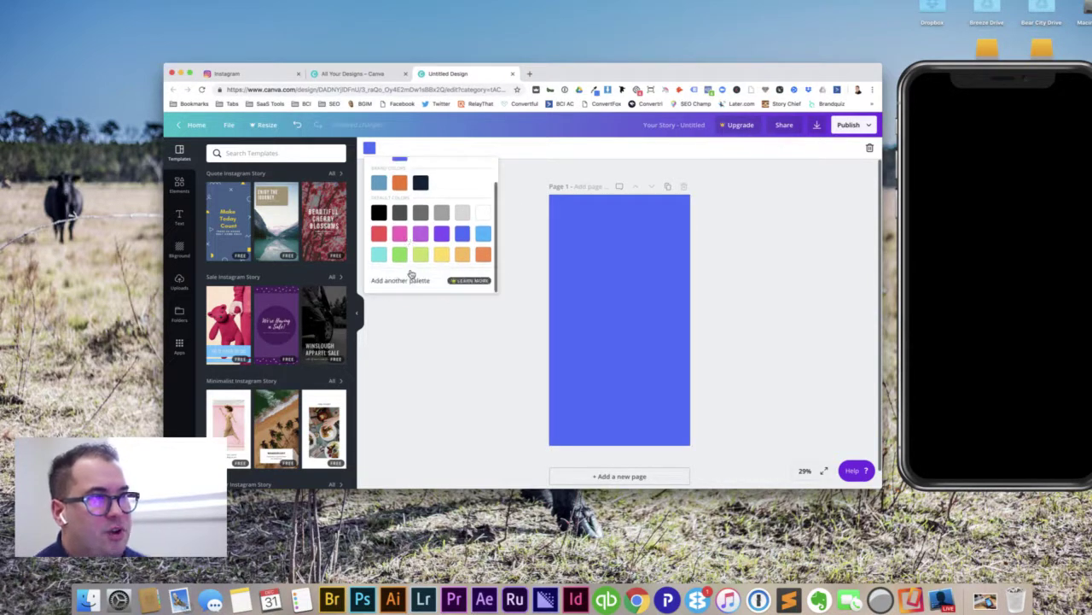
{"action": "left_click", "coordinate": [420, 233]}
{"action": "left_click", "coordinate": [397, 236]}
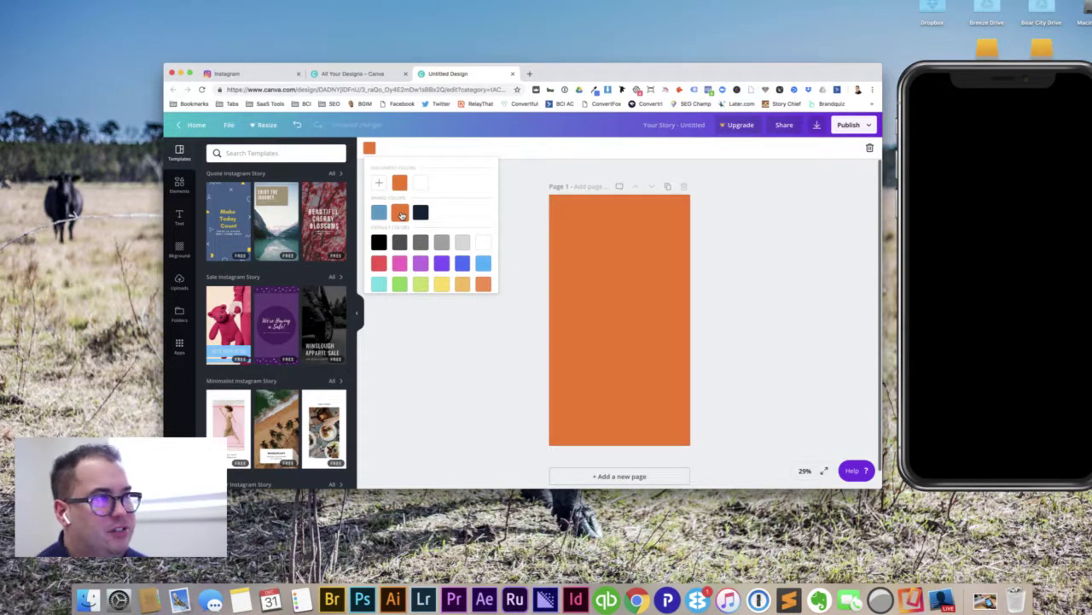
{"action": "left_click", "coordinate": [524, 342]}
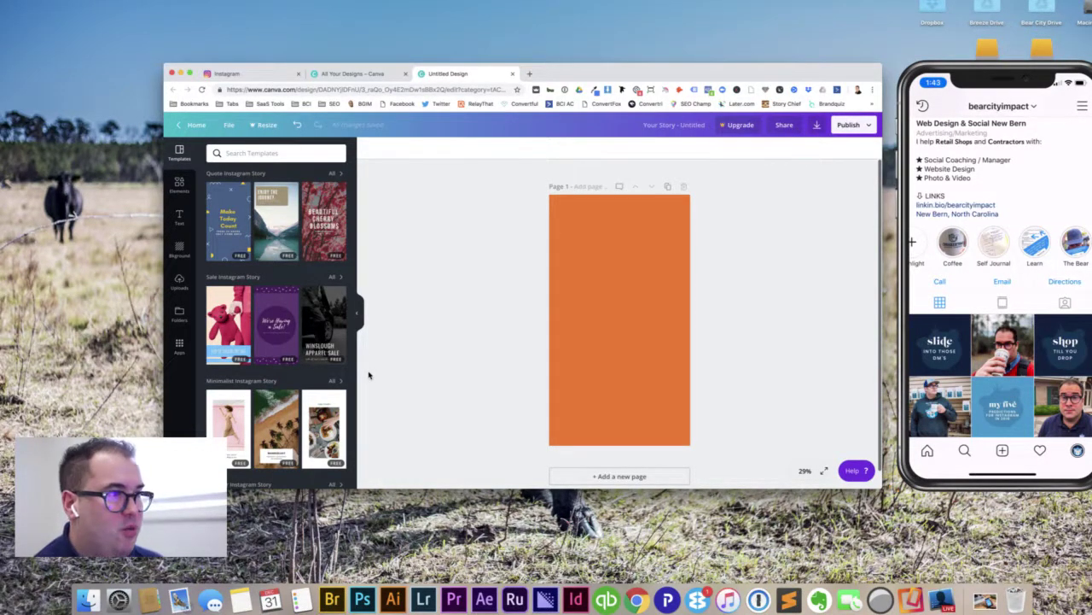
Step: Search the Elements library for 'coffee icon' and filter to Graphics
{"action": "left_click", "coordinate": [179, 184]}
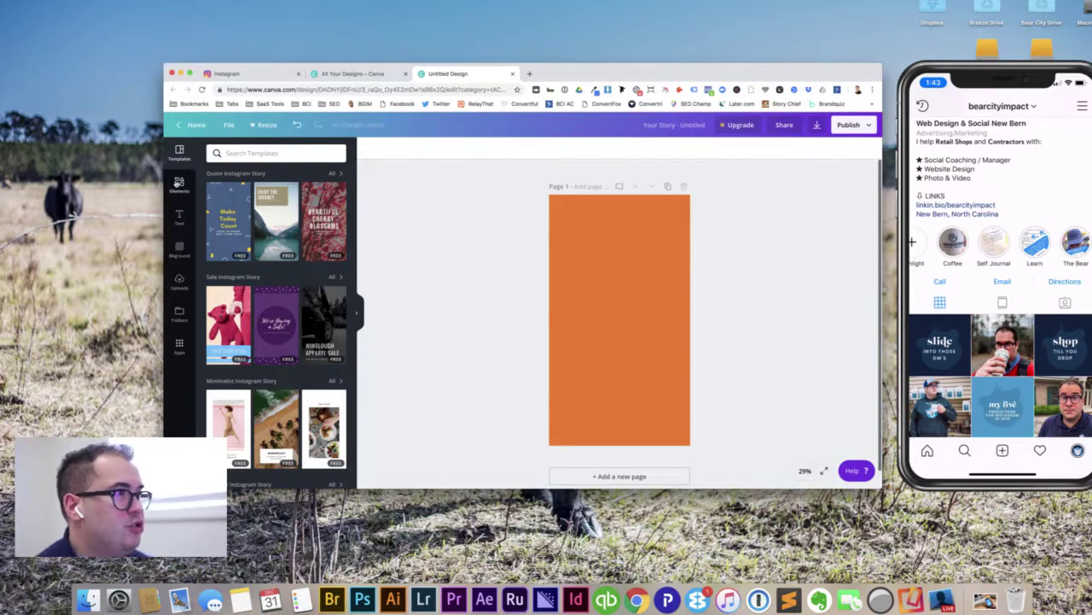
{"action": "left_click", "coordinate": [275, 152]}
{"action": "type", "text": "coffee icon"}
{"action": "key", "text": "Return"}
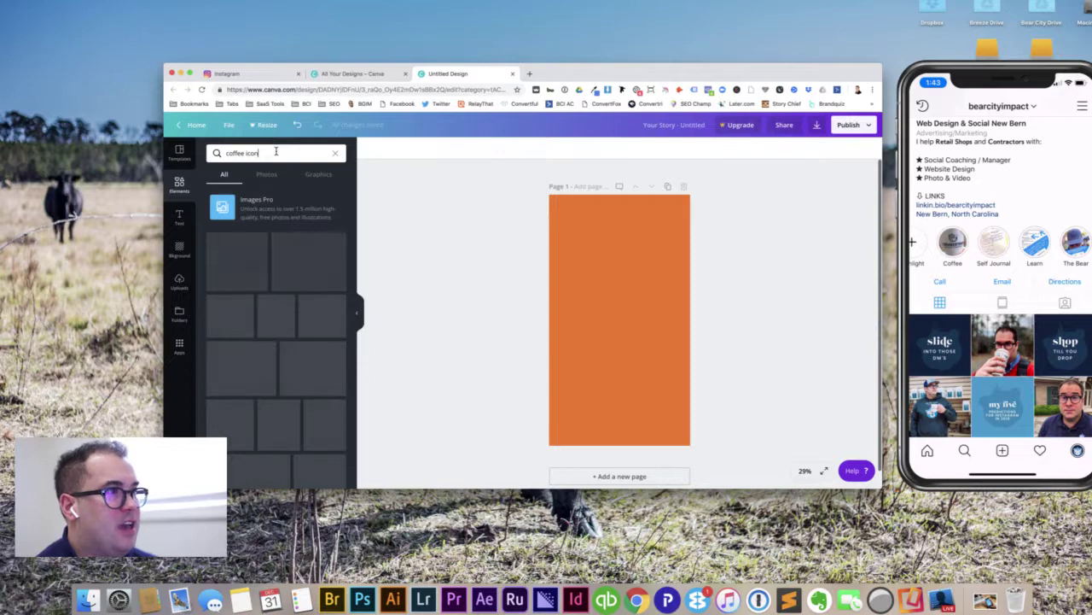
{"action": "left_click", "coordinate": [315, 175]}
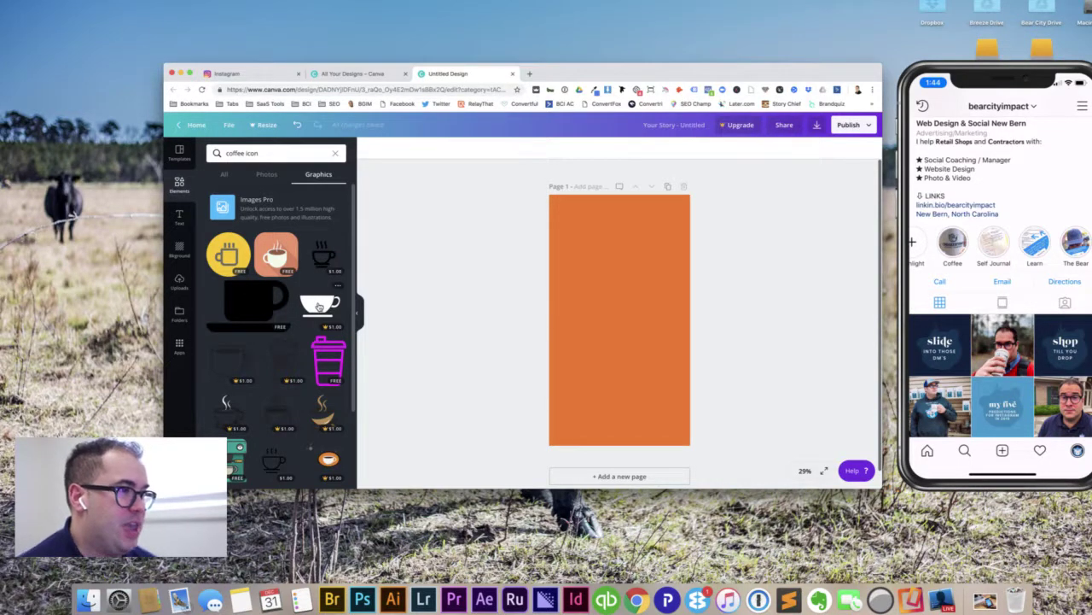
Step: Add the pink takeaway cup graphic from the results to the page
{"action": "scroll", "coordinate": [309, 333], "scroll_direction": "down", "scroll_amount": 1}
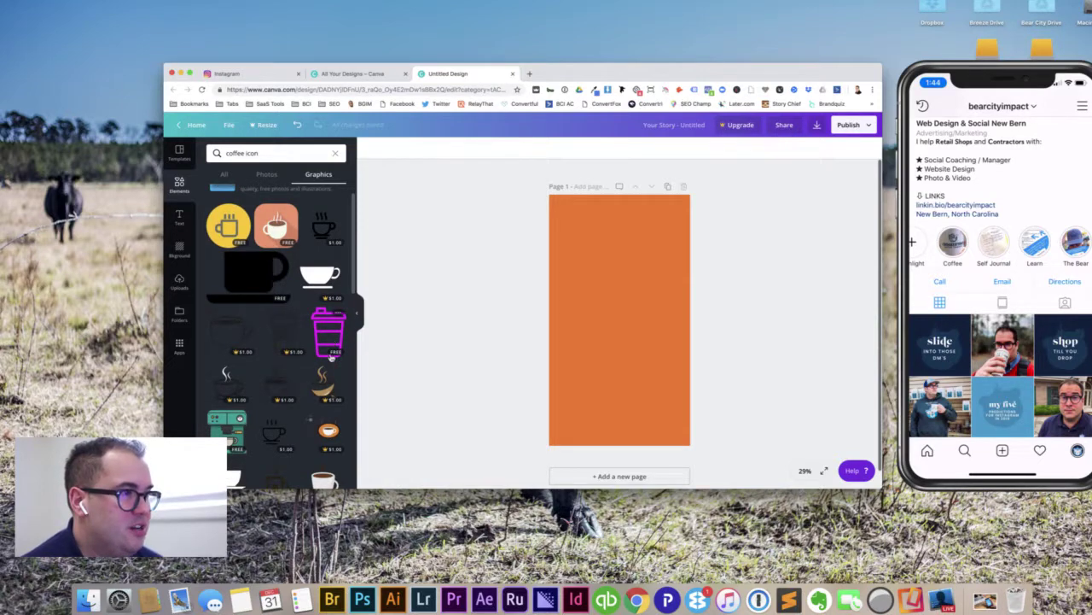
{"action": "scroll", "coordinate": [281, 407], "scroll_direction": "down", "scroll_amount": 1}
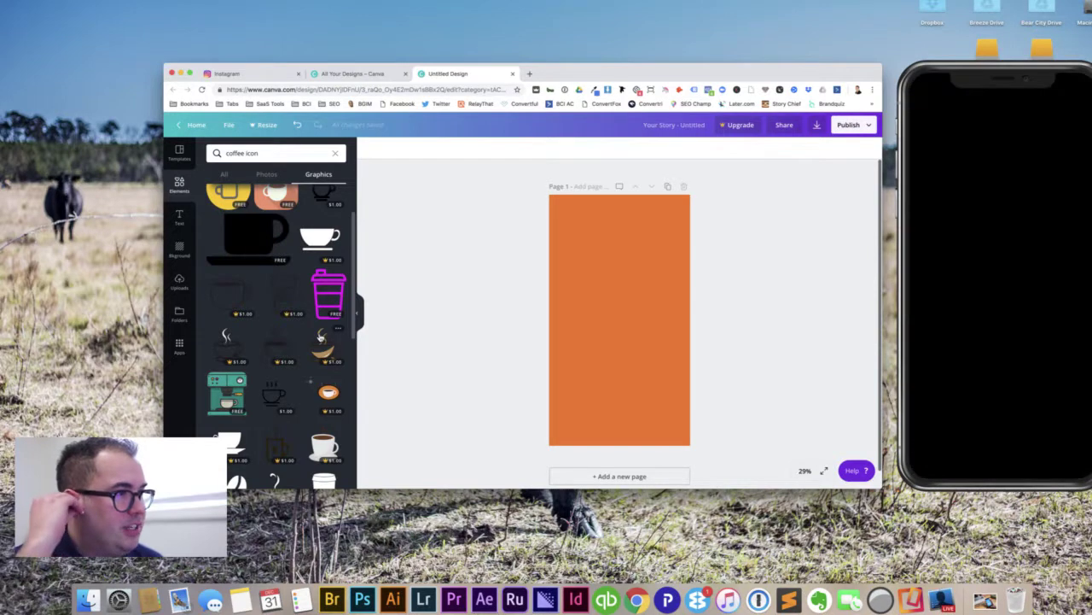
{"action": "scroll", "coordinate": [304, 338], "scroll_direction": "down", "scroll_amount": 1}
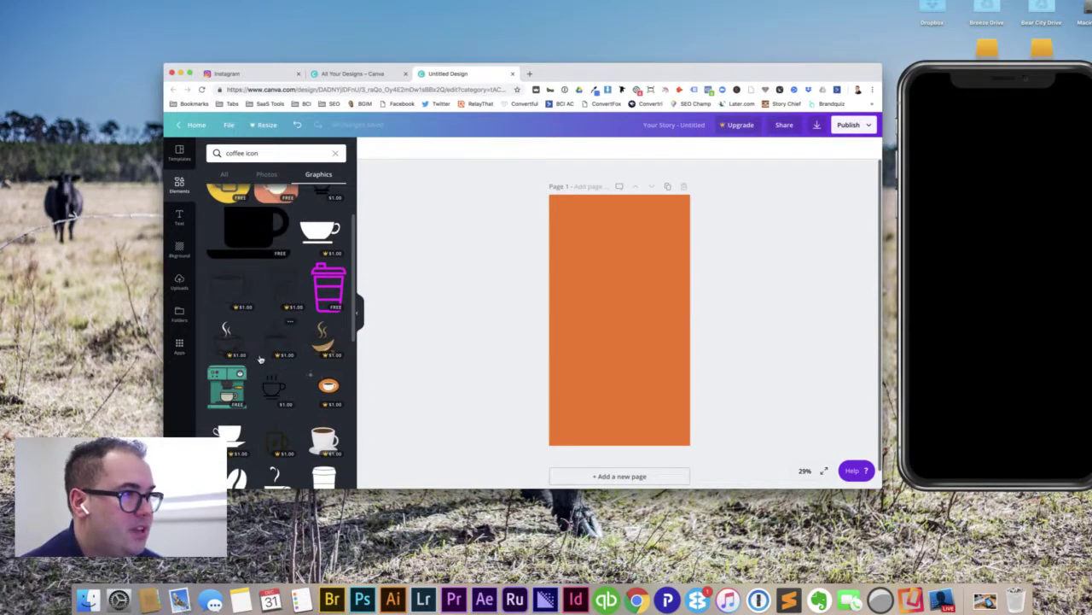
{"action": "scroll", "coordinate": [260, 360], "scroll_direction": "down", "scroll_amount": 2}
{"action": "scroll", "coordinate": [260, 360], "scroll_direction": "down", "scroll_amount": 2}
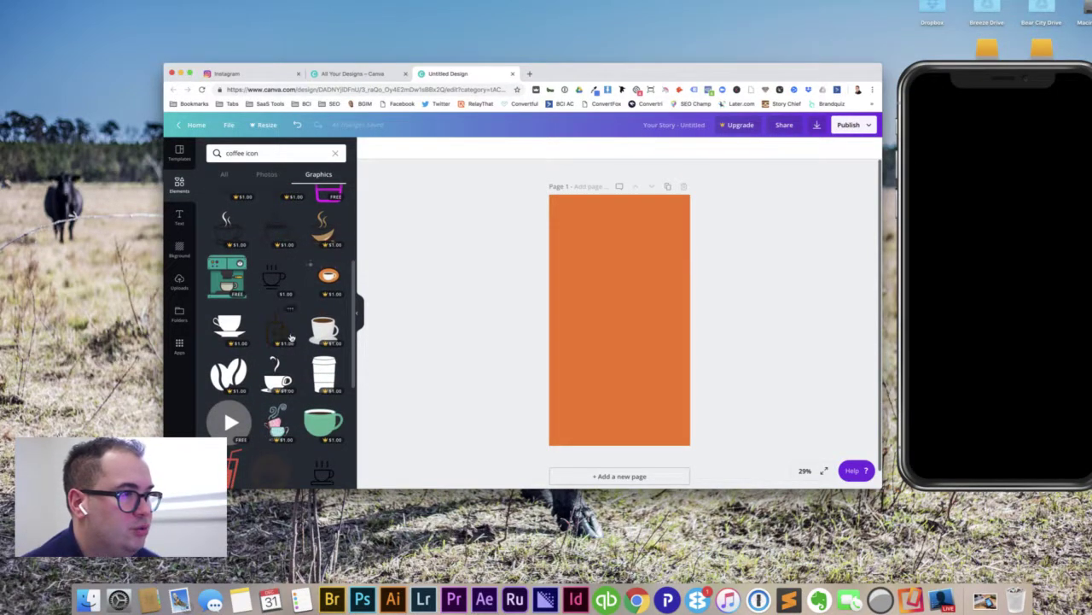
{"action": "scroll", "coordinate": [300, 282], "scroll_direction": "up", "scroll_amount": 4}
{"action": "scroll", "coordinate": [300, 282], "scroll_direction": "up", "scroll_amount": 1}
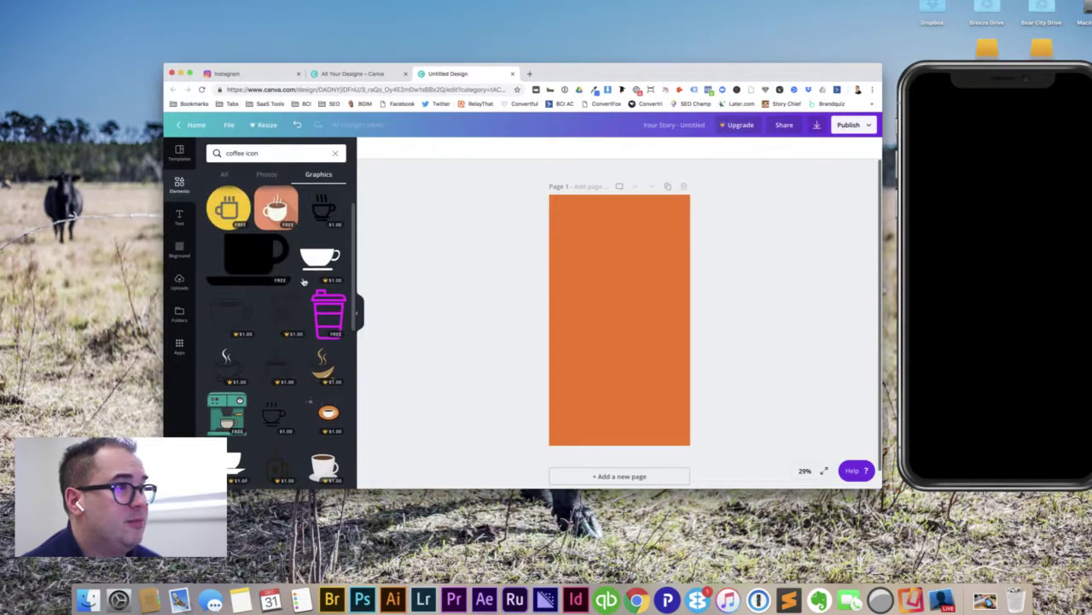
{"action": "scroll", "coordinate": [267, 380], "scroll_direction": "down", "scroll_amount": 5}
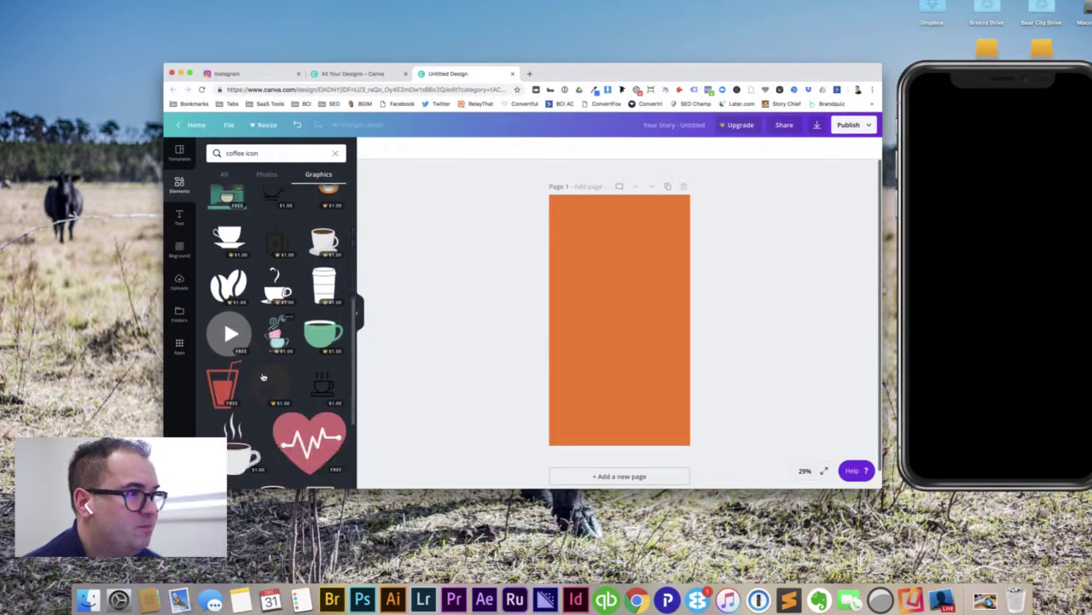
{"action": "scroll", "coordinate": [267, 380], "scroll_direction": "down", "scroll_amount": 10}
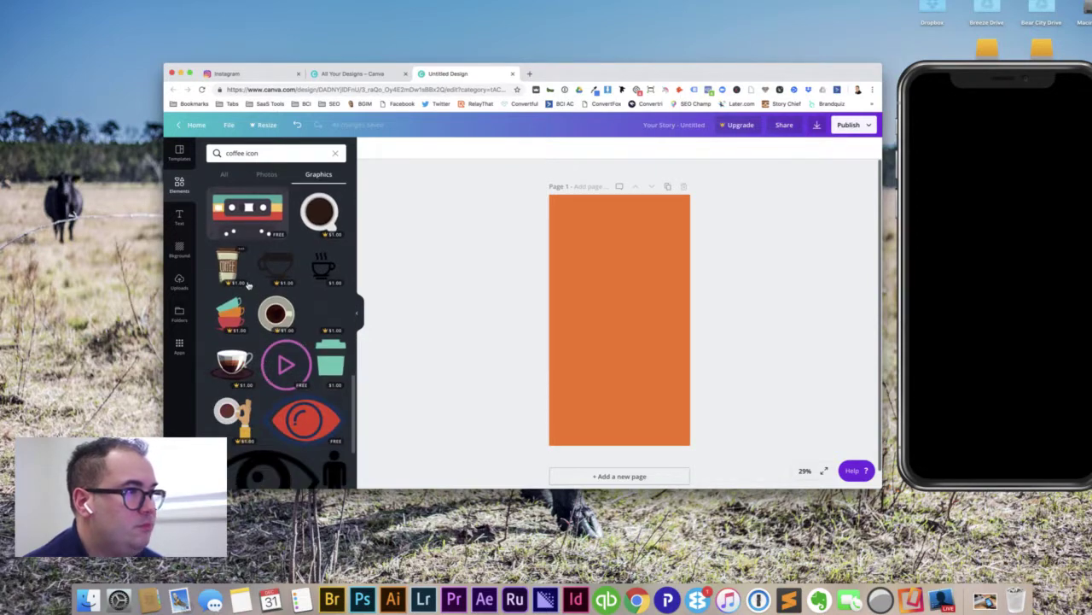
{"action": "scroll", "coordinate": [269, 376], "scroll_direction": "up", "scroll_amount": 8}
{"action": "scroll", "coordinate": [271, 286], "scroll_direction": "up", "scroll_amount": 5}
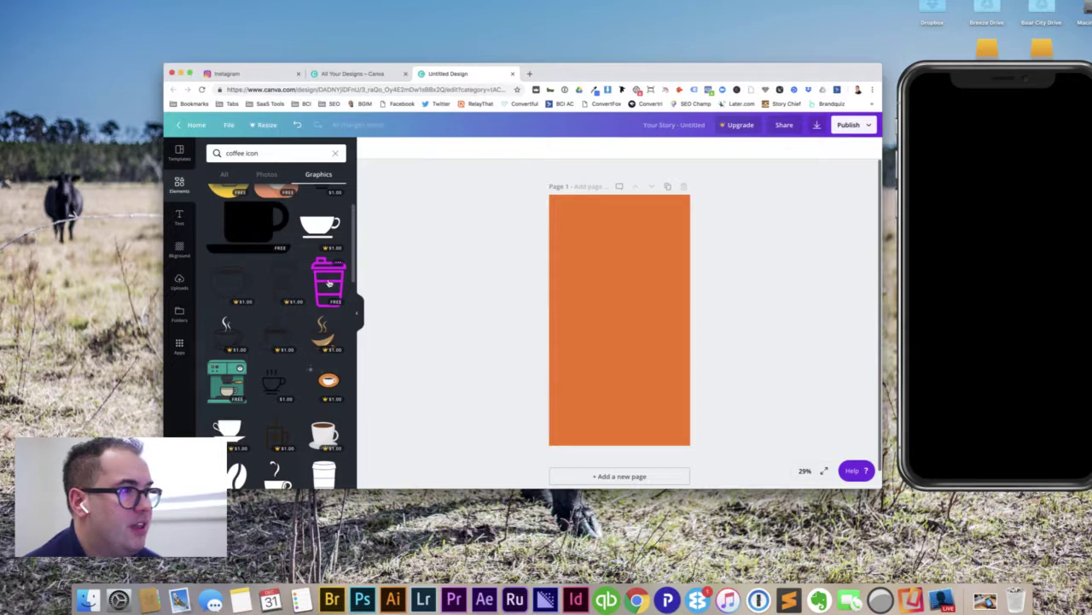
{"action": "left_click", "coordinate": [330, 283]}
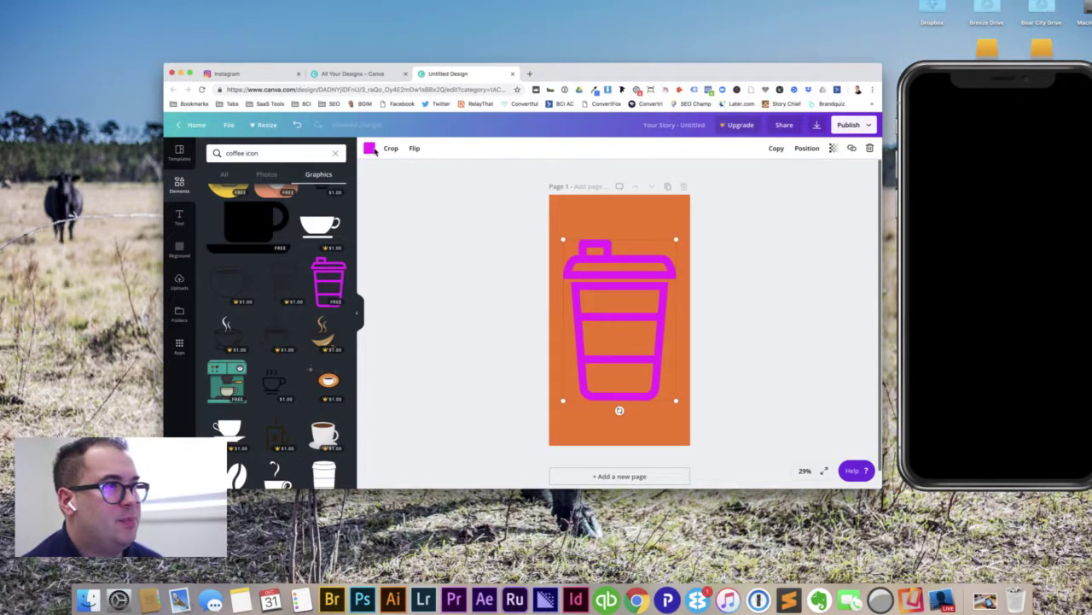
Step: Make the page background navy, after trying the cup in white and navy and moving it aside
{"action": "left_click", "coordinate": [369, 150]}
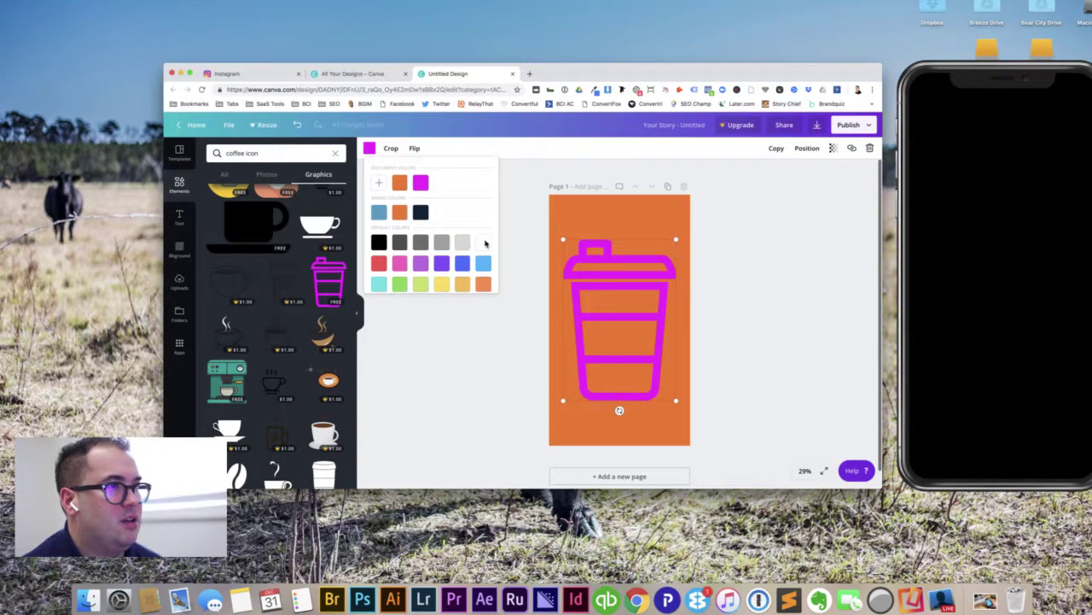
{"action": "left_click", "coordinate": [483, 243]}
{"action": "left_click", "coordinate": [420, 213]}
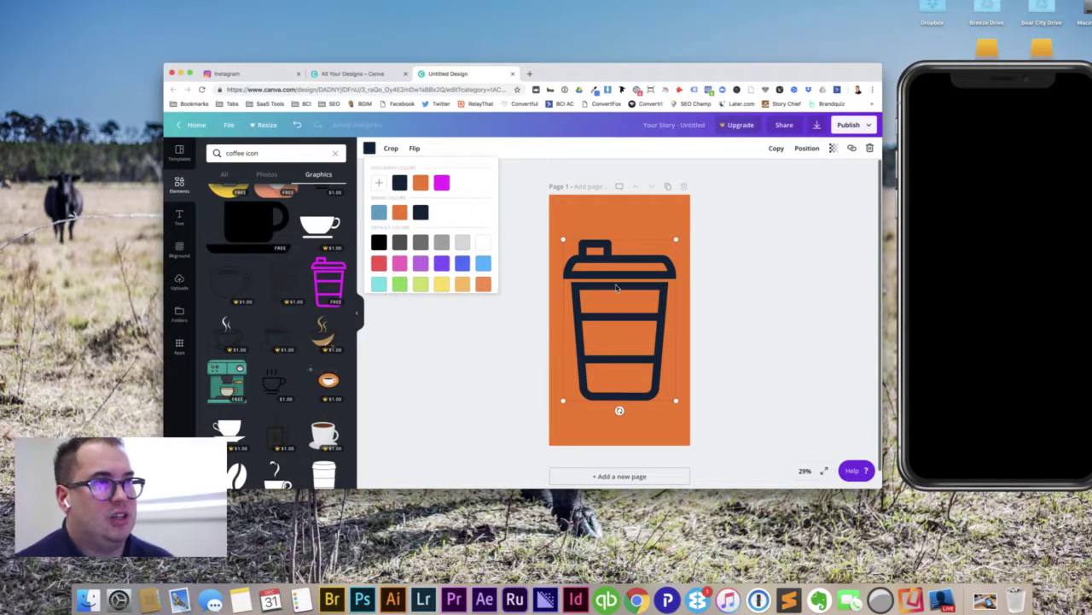
{"action": "left_click_drag", "start_coordinate": [611, 254], "coordinate": [685, 232]}
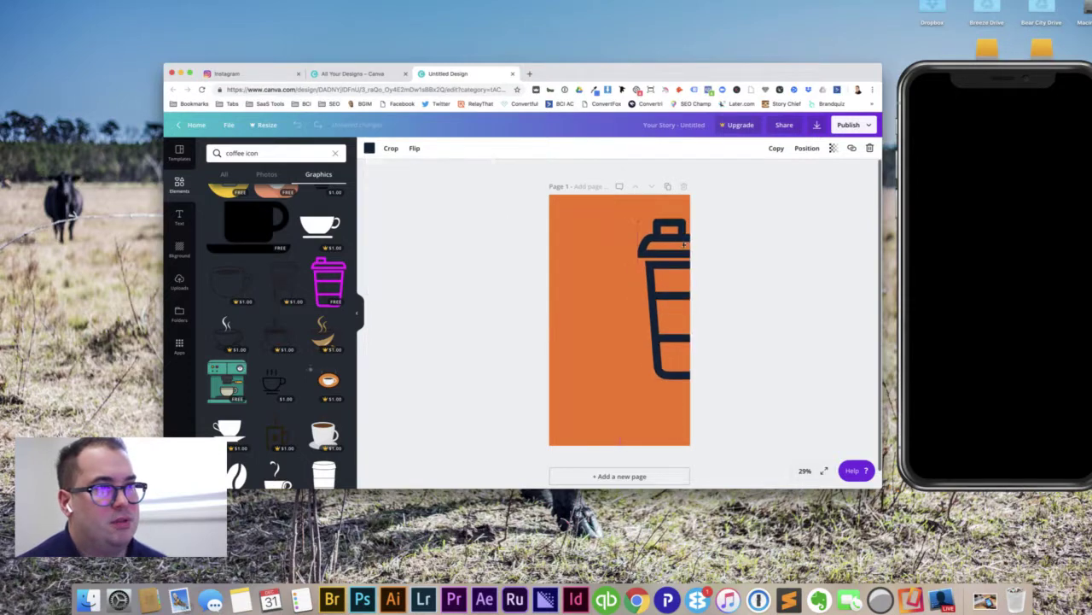
{"action": "left_click", "coordinate": [601, 259]}
{"action": "left_click", "coordinate": [371, 149]}
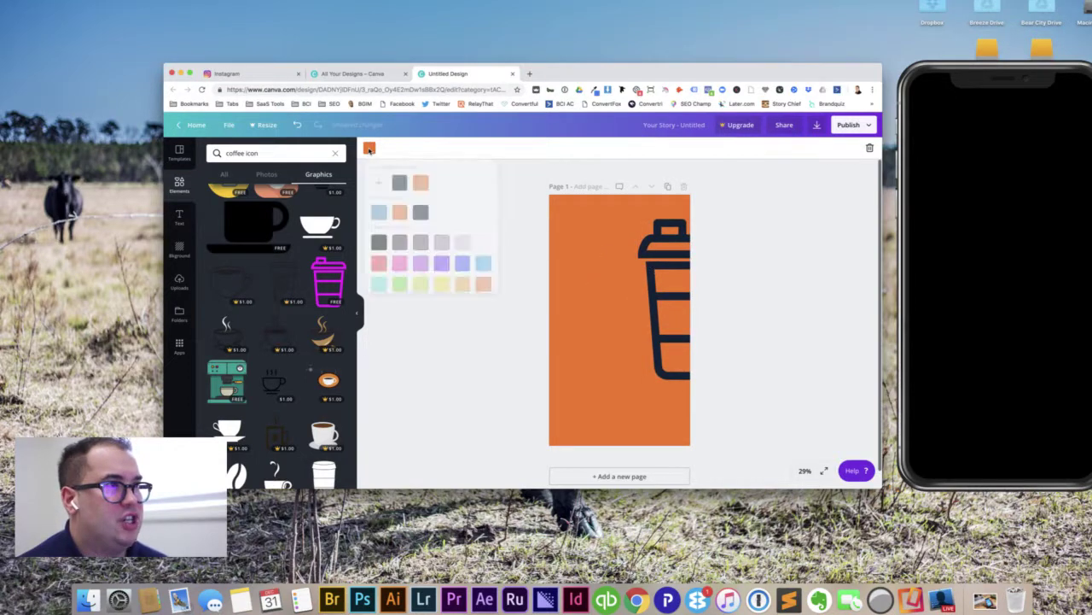
{"action": "left_click", "coordinate": [418, 212]}
Step: Move the cup back to the centre, recolour it orange, and shrink it
{"action": "left_click", "coordinate": [666, 271]}
{"action": "mouse_move", "coordinate": [598, 283]}
{"action": "left_mouse_down"}
{"action": "mouse_move", "coordinate": [586, 285]}
{"action": "mouse_move", "coordinate": [613, 283]}
{"action": "left_mouse_up"}
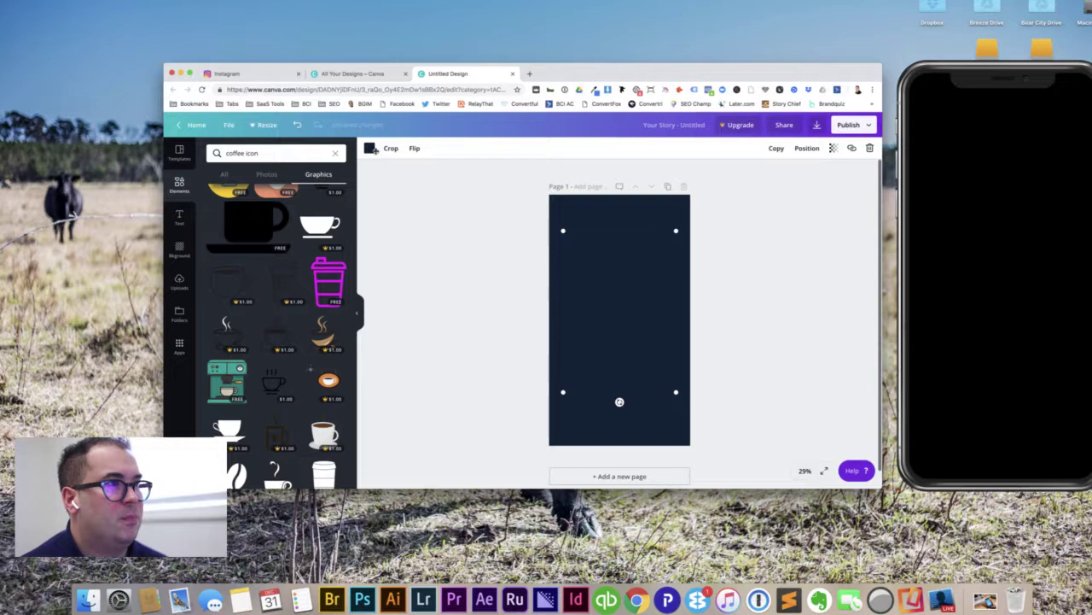
{"action": "left_click", "coordinate": [369, 149]}
{"action": "left_click", "coordinate": [397, 214]}
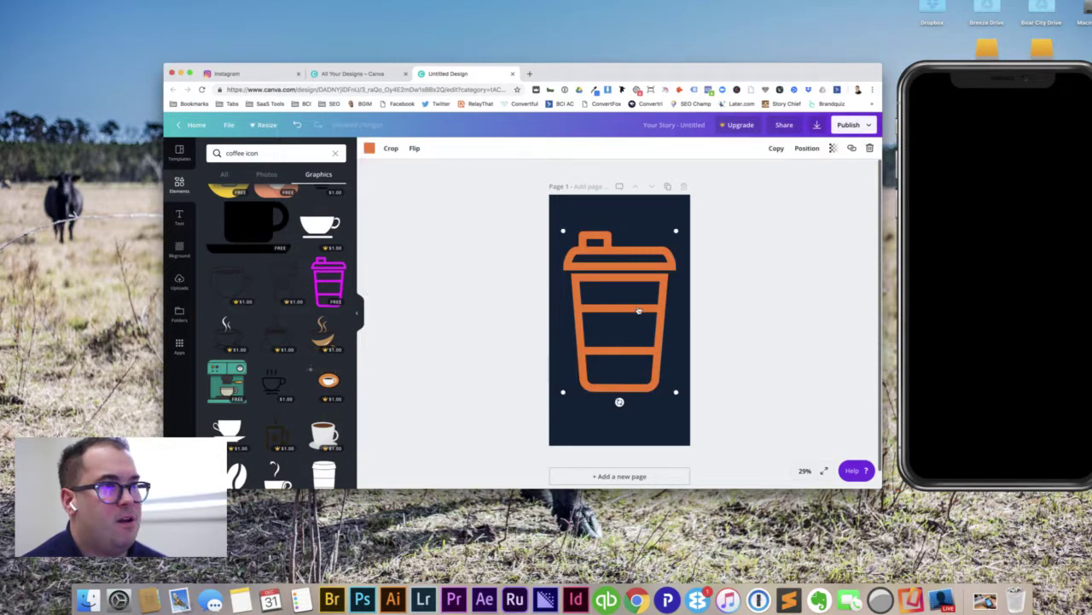
{"action": "left_click_drag", "start_coordinate": [673, 240], "coordinate": [692, 319]}
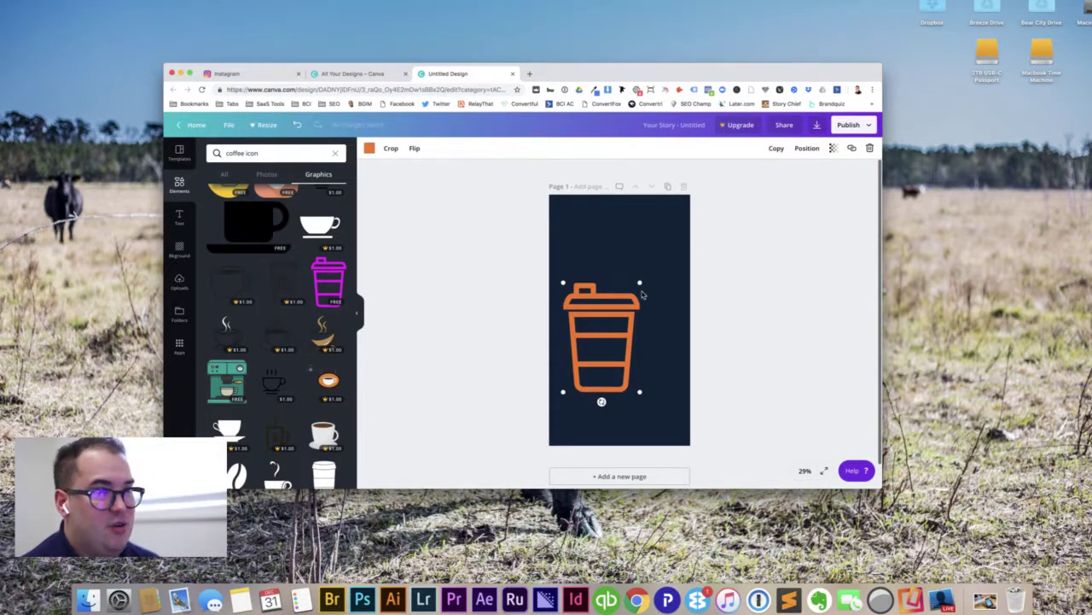
Step: Resize the orange cup smaller, snap it to the centre guides, and Option-drag a copy upward
{"action": "left_click_drag", "start_coordinate": [639, 282], "coordinate": [628, 312]}
{"action": "left_click_drag", "start_coordinate": [596, 355], "coordinate": [624, 326]}
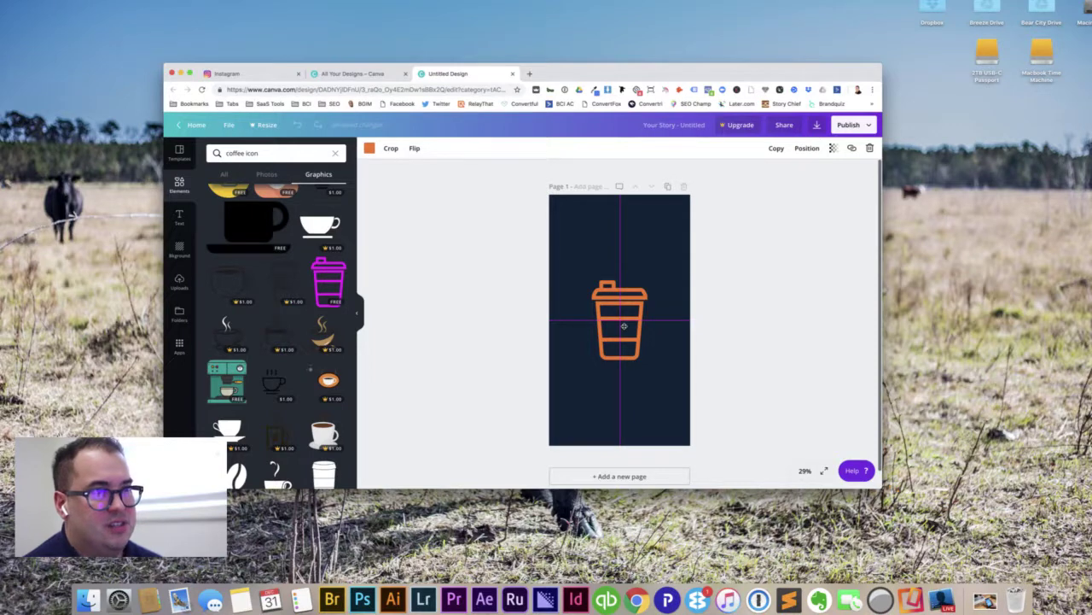
{"action": "left_click_drag", "start_coordinate": [624, 325], "coordinate": [623, 278]}
{"action": "left_click_drag", "start_coordinate": [623, 275], "coordinate": [626, 339]}
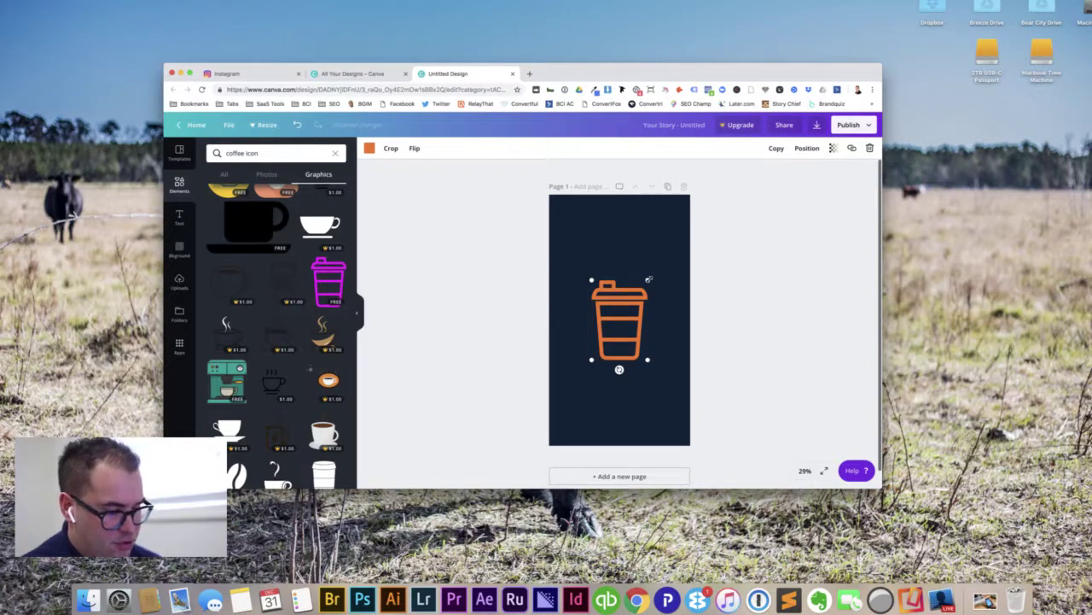
{"action": "left_click_drag", "start_coordinate": [648, 279], "coordinate": [645, 285]}
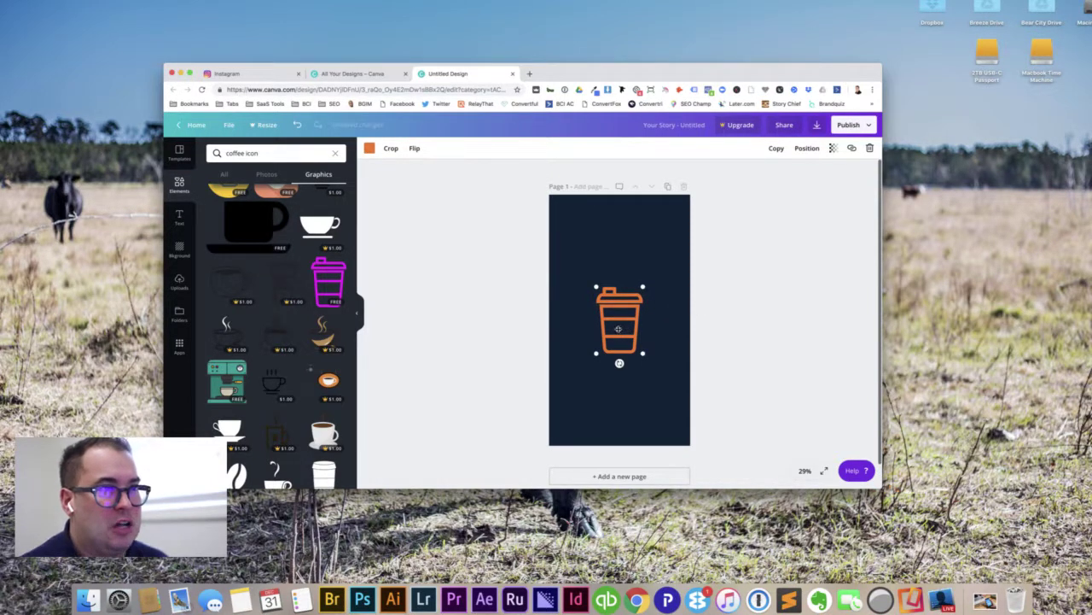
{"action": "left_click_drag", "start_coordinate": [619, 329], "coordinate": [621, 249]}
Step: Add a third cup copy below, then delete the top and bottom cups
{"action": "left_click_drag", "start_coordinate": [621, 328], "coordinate": [623, 396]}
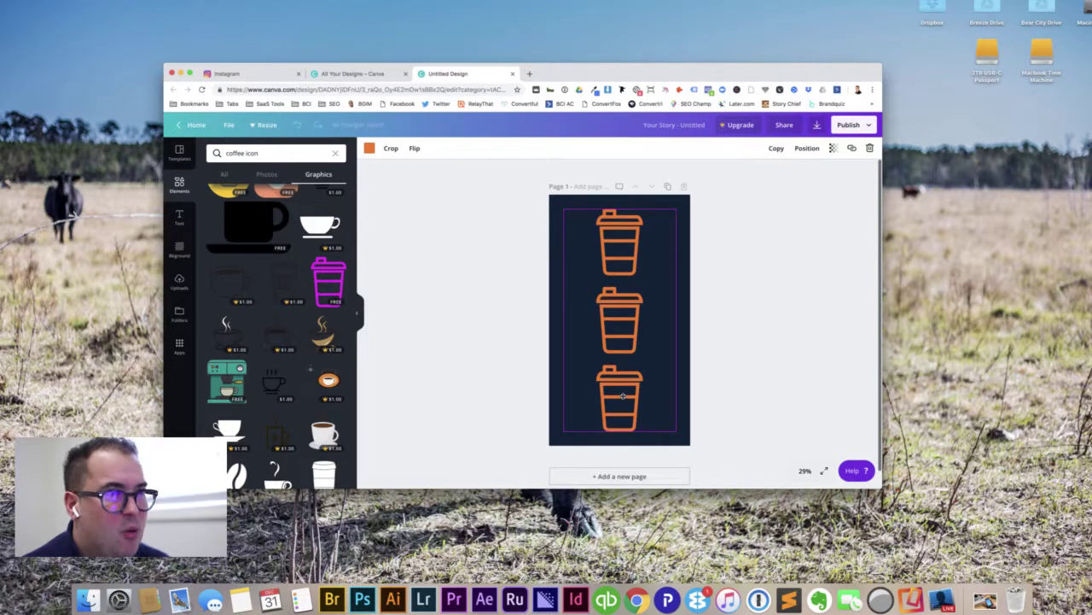
{"action": "left_click_drag", "start_coordinate": [623, 396], "coordinate": [623, 396]}
{"action": "left_click", "coordinate": [768, 280]}
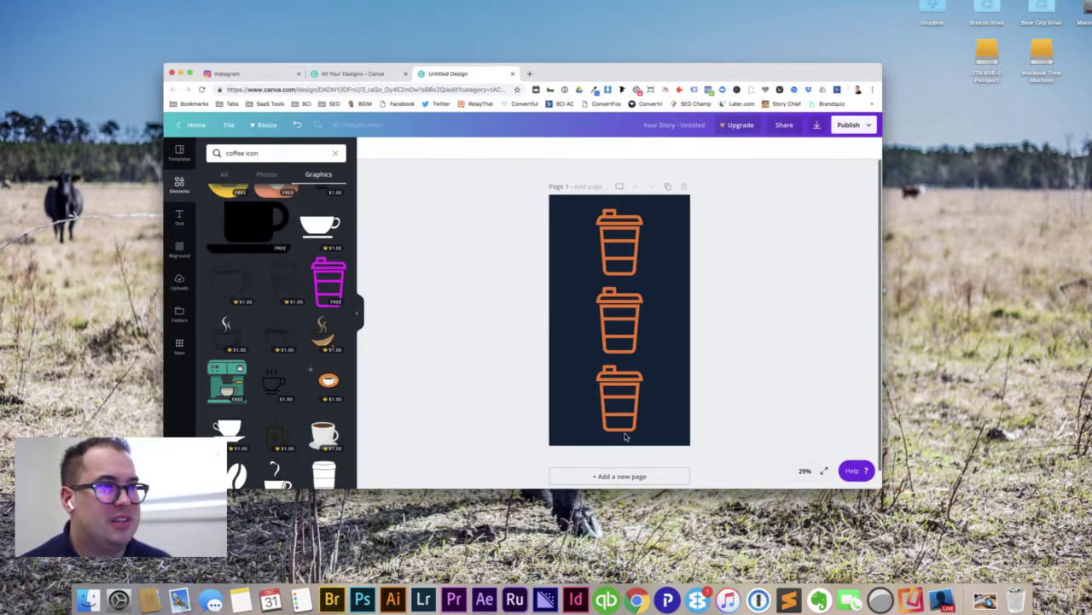
{"action": "left_click", "coordinate": [621, 398]}
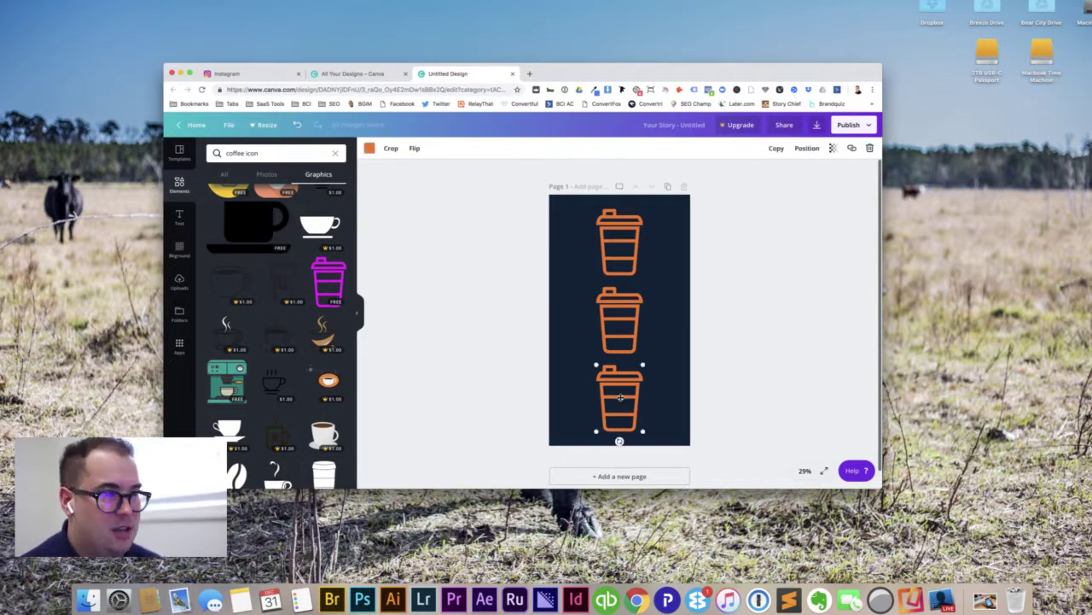
{"action": "key", "text": "BackSpace"}
{"action": "left_click", "coordinate": [623, 248]}
{"action": "key", "text": "BackSpace"}
Step: Trial an enlarged cup with copies, undo it with Cmd+Z, and delete the extra copies again
{"action": "left_click", "coordinate": [618, 300]}
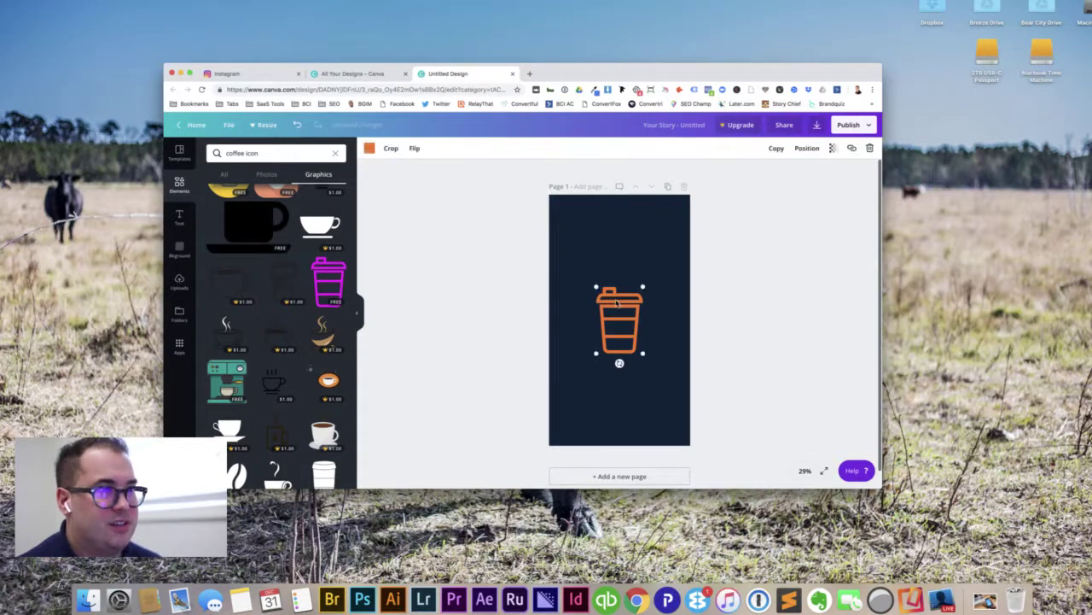
{"action": "left_click_drag", "start_coordinate": [643, 287], "coordinate": [654, 271]}
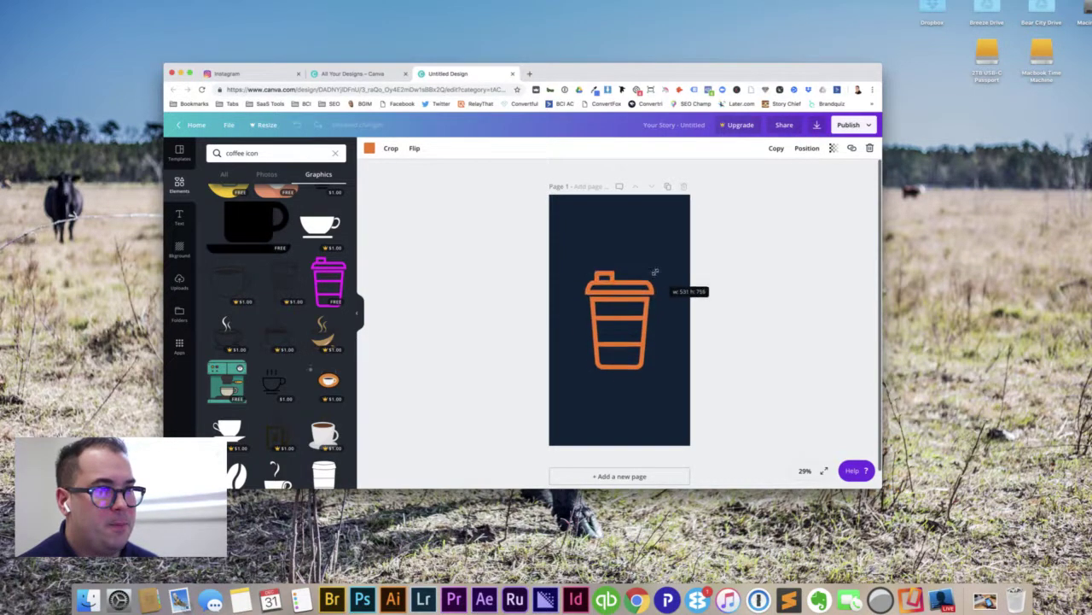
{"action": "left_click_drag", "start_coordinate": [629, 343], "coordinate": [628, 277]}
{"action": "left_click_drag", "start_coordinate": [627, 322], "coordinate": [628, 391]}
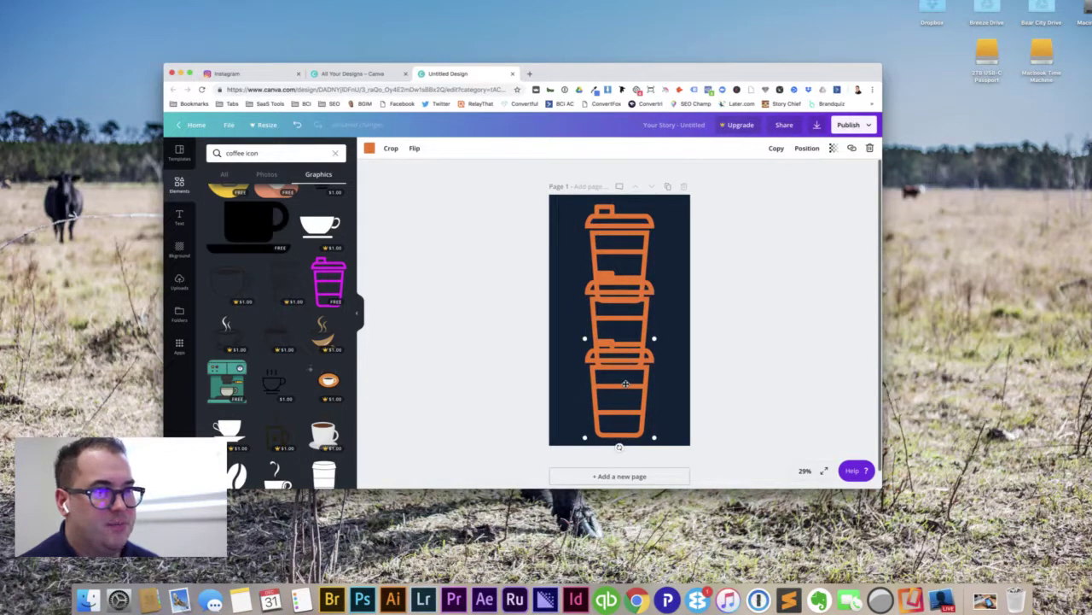
{"action": "key", "text": "super+z"}
{"action": "key", "text": "super+z"}
{"action": "key", "text": "super+z"}
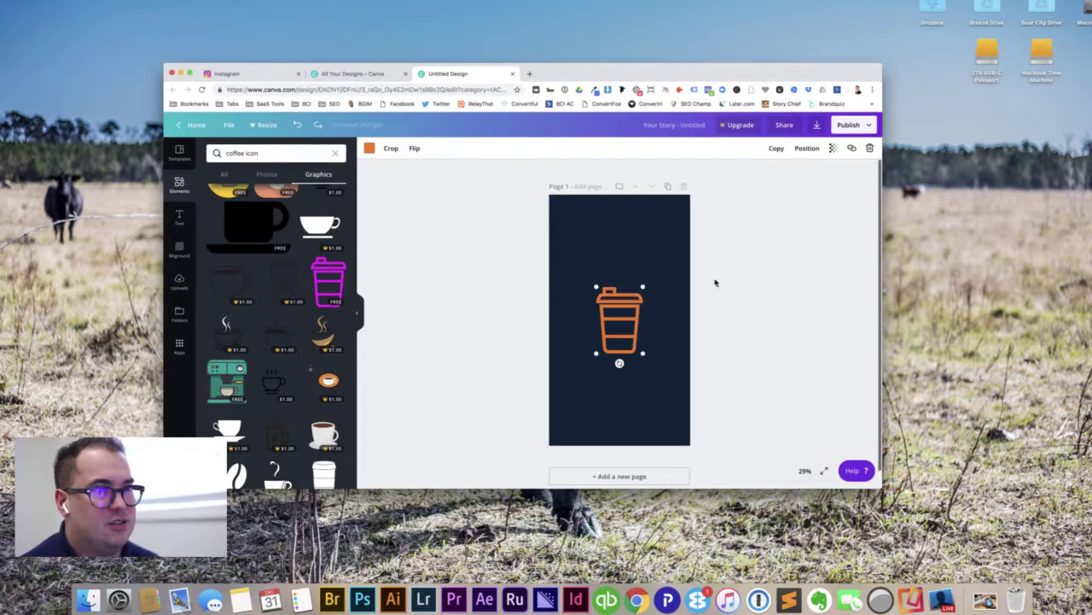
{"action": "left_click", "coordinate": [780, 254]}
{"action": "left_click", "coordinate": [625, 312]}
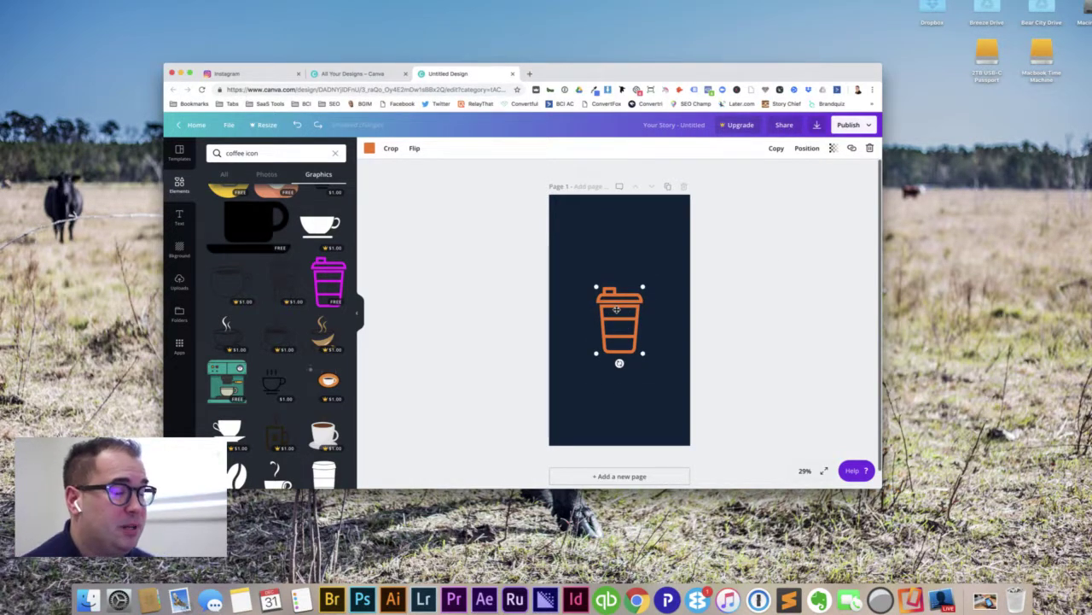
{"action": "left_click_drag", "start_coordinate": [617, 310], "coordinate": [617, 389]}
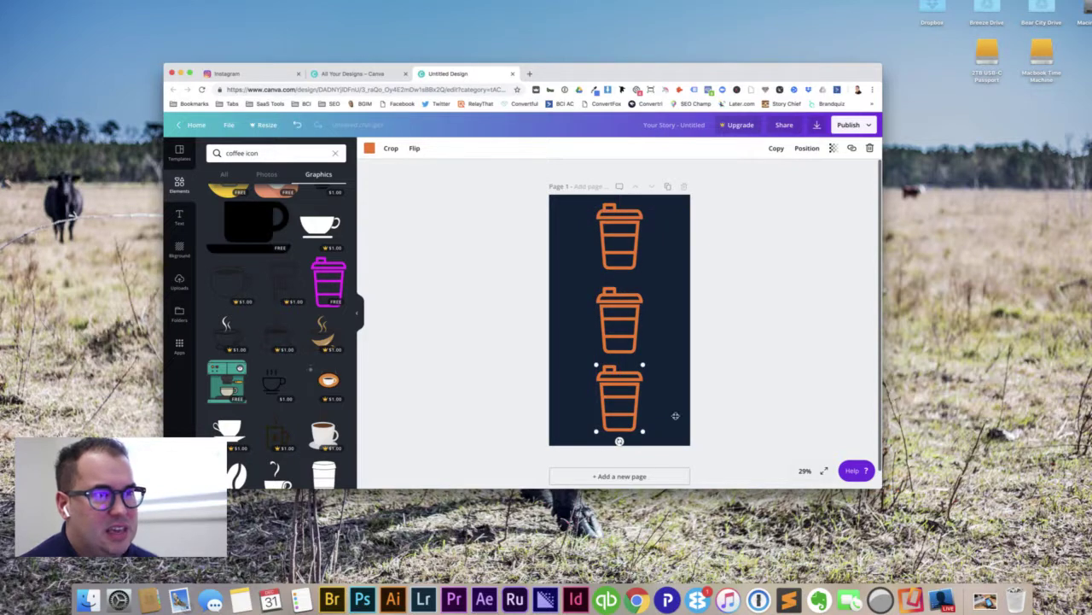
{"action": "key", "text": "BackSpace"}
{"action": "left_click", "coordinate": [642, 260]}
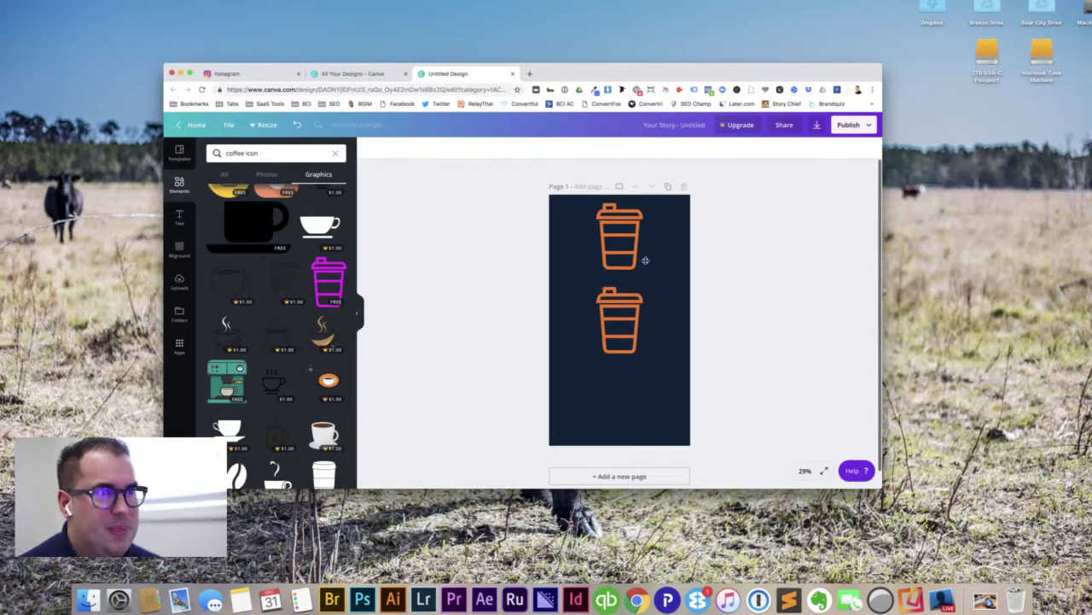
{"action": "key", "text": "BackSpace"}
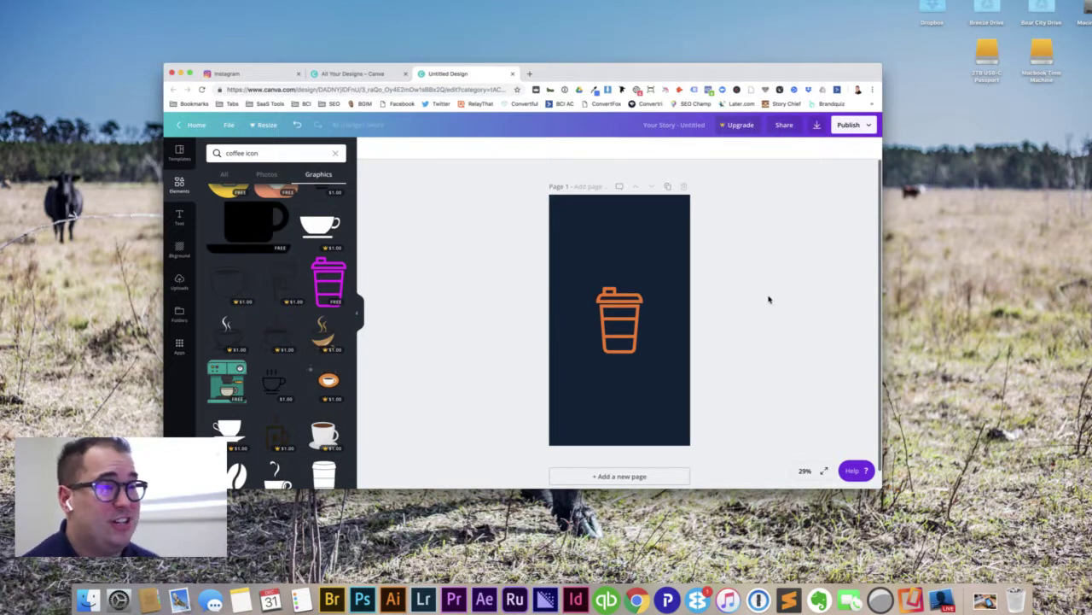
{"action": "left_click", "coordinate": [661, 246]}
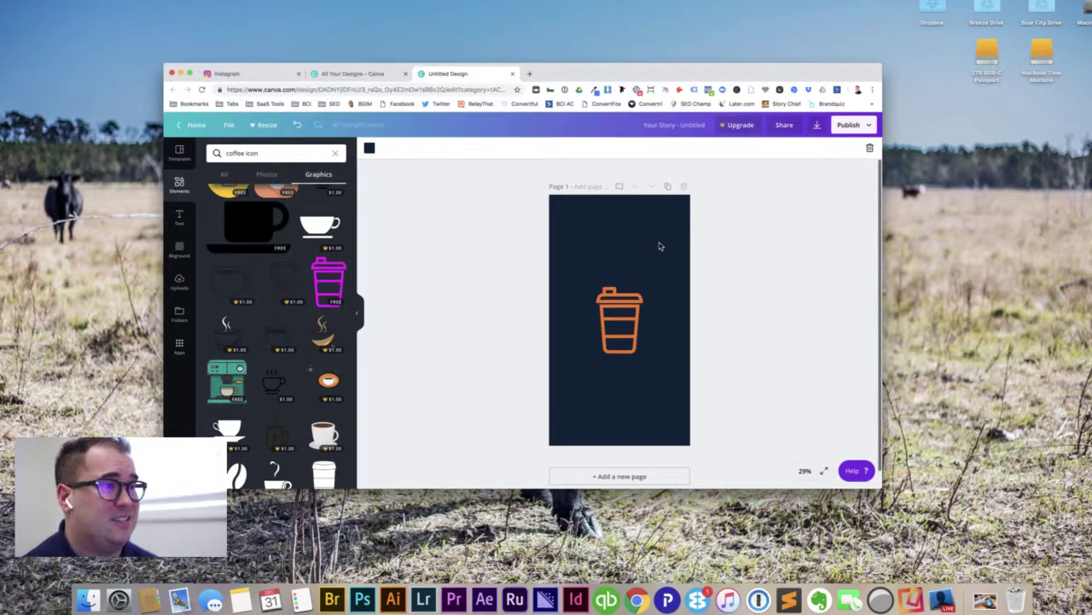
{"action": "scroll", "coordinate": [659, 245], "scroll_direction": "down", "scroll_amount": 1}
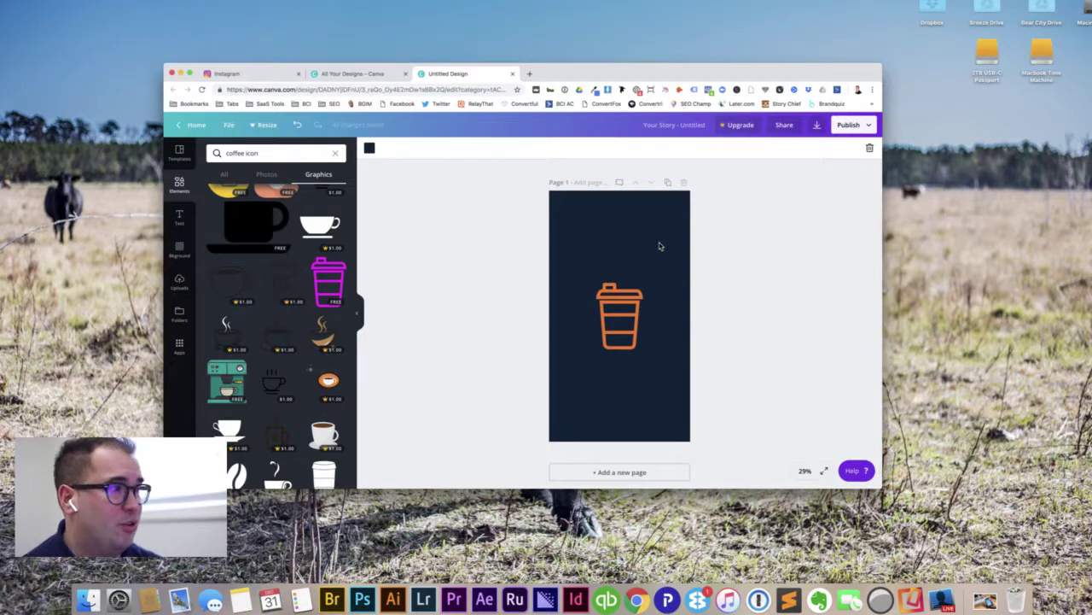
{"action": "left_click", "coordinate": [753, 285]}
{"action": "scroll", "coordinate": [529, 294], "scroll_direction": "down", "scroll_amount": 2}
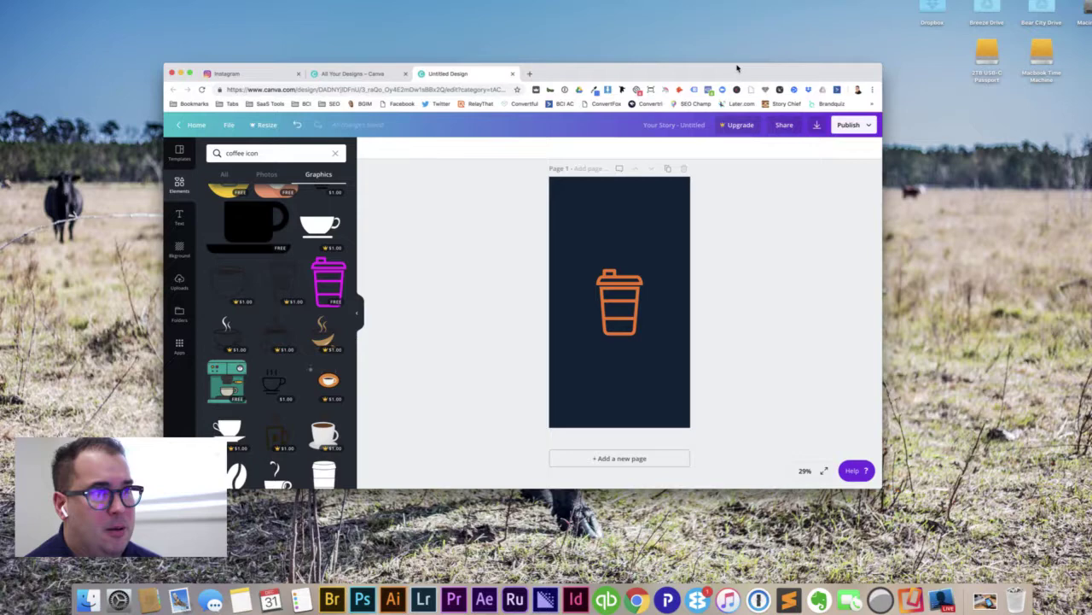
Step: Duplicate the navy cup page as Page 2 and select its cup for replacement
{"action": "left_click", "coordinate": [668, 169]}
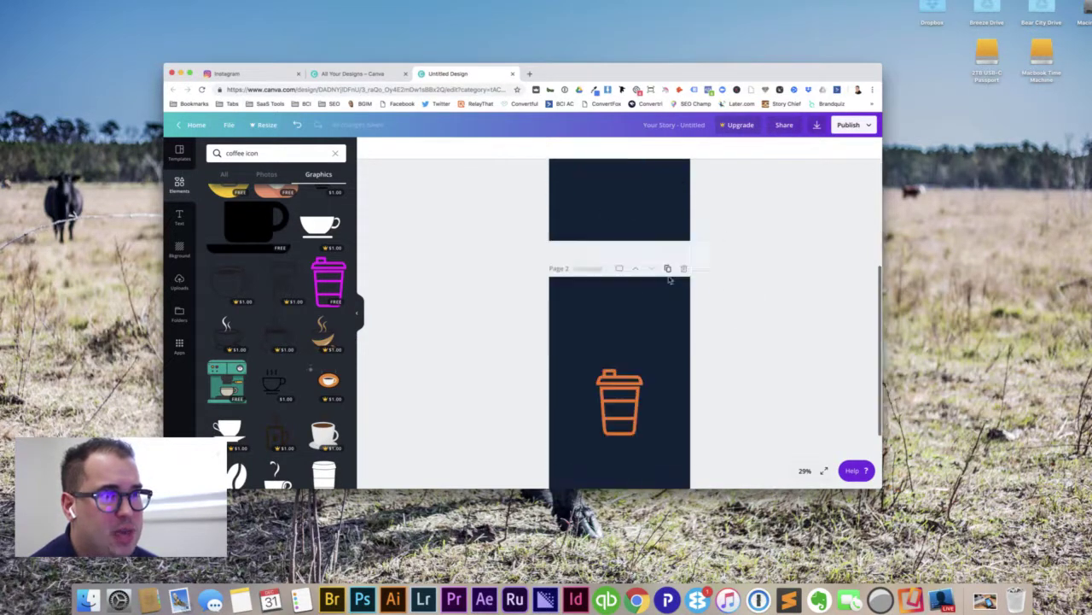
{"action": "left_click", "coordinate": [629, 293]}
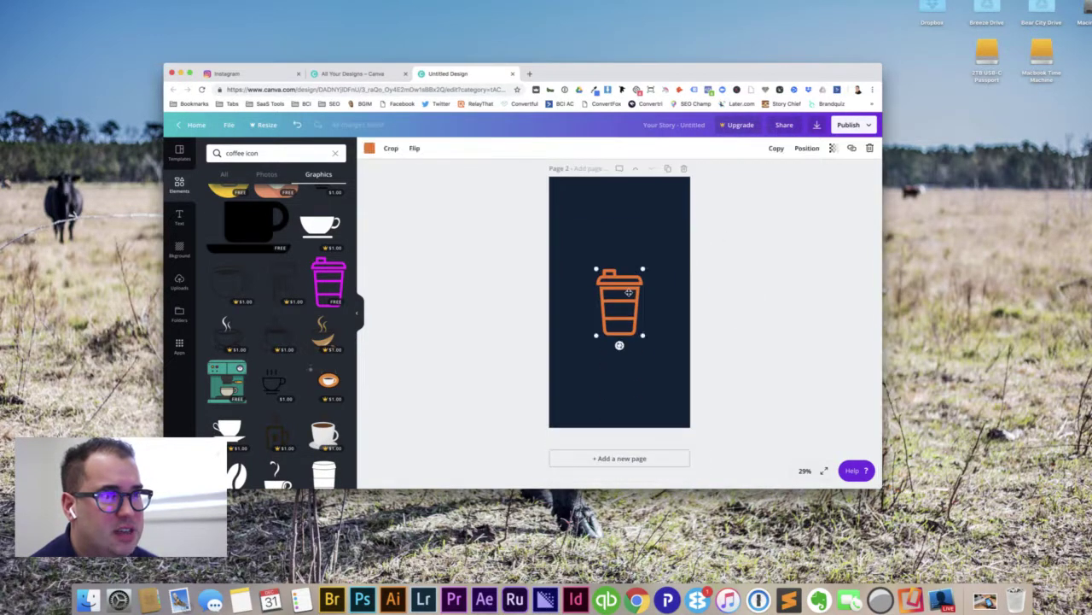
{"action": "left_click", "coordinate": [262, 152]}
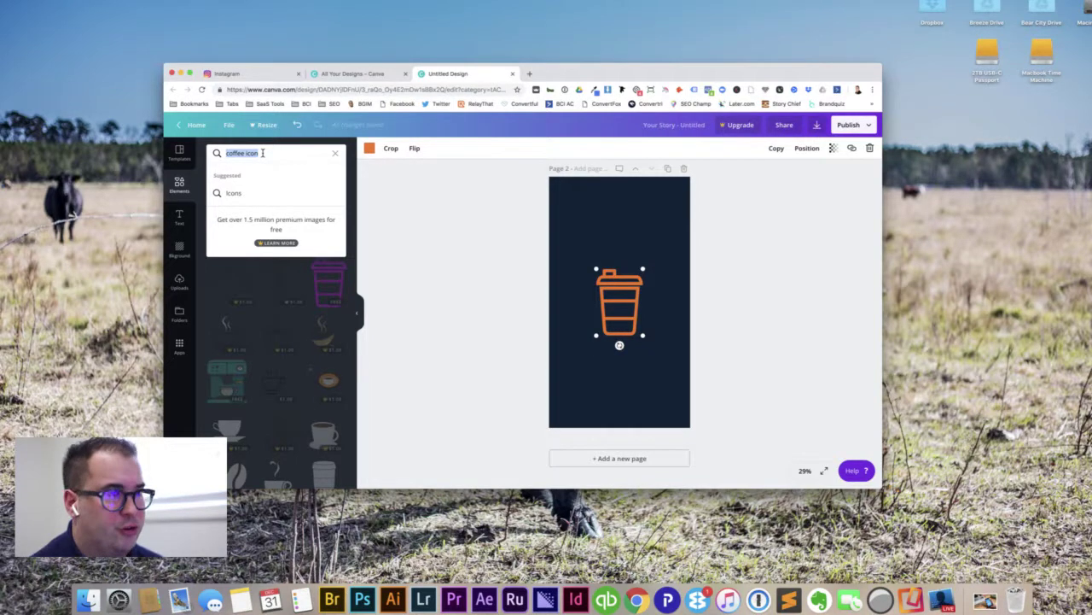
Step: Search Elements for 'graduation cap' and place a cap on page 2 above the coffee cup
{"action": "type", "text": "graduation ca"}
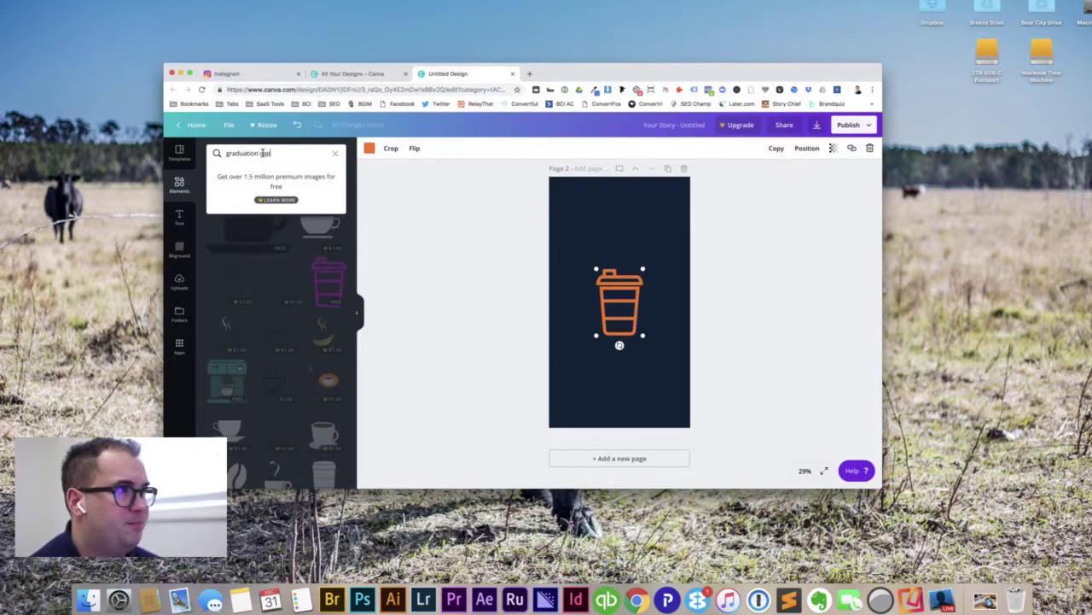
{"action": "type", "text": "p"}
{"action": "key", "text": "Return"}
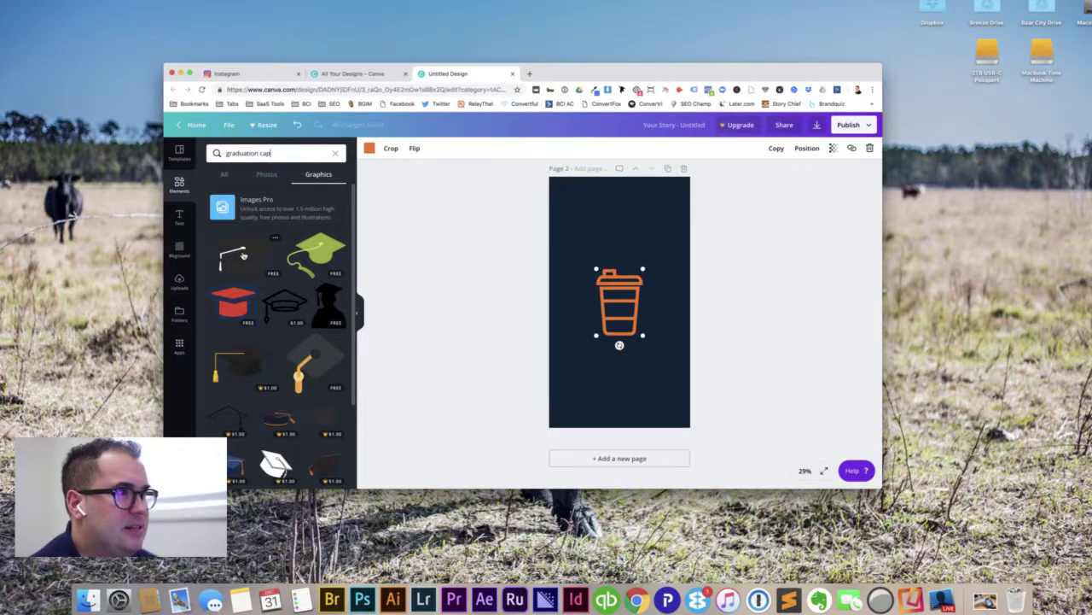
{"action": "left_click_drag", "start_coordinate": [242, 254], "coordinate": [631, 220]}
{"action": "left_click_drag", "start_coordinate": [609, 305], "coordinate": [602, 322]}
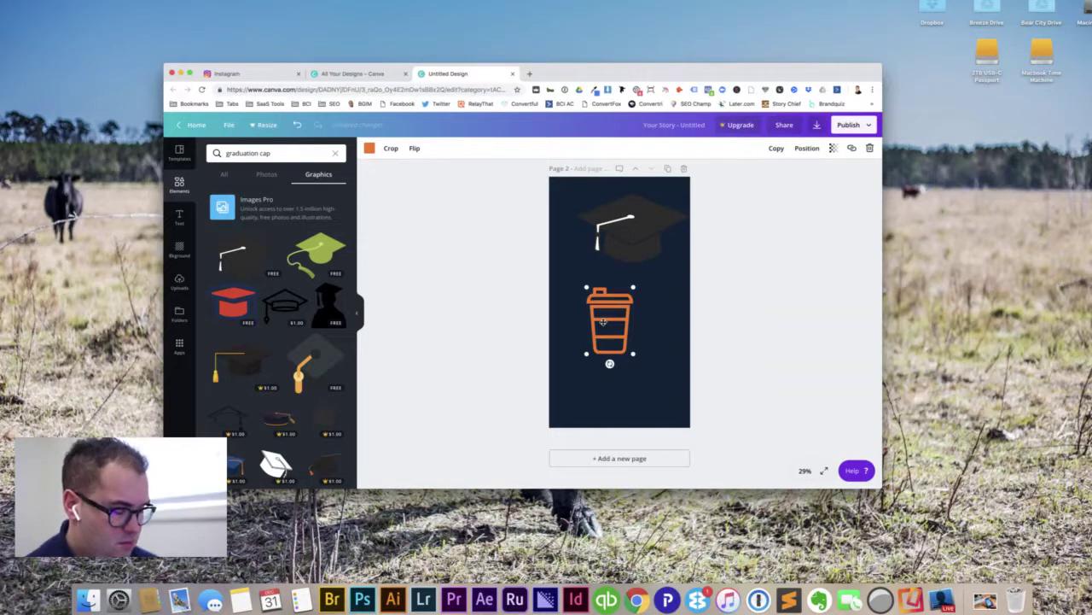
{"action": "left_click_drag", "start_coordinate": [602, 320], "coordinate": [613, 315]}
Step: Centre and shrink the graduation cap, then delete the orange coffee cup
{"action": "left_click", "coordinate": [633, 223]}
{"action": "left_click_drag", "start_coordinate": [633, 223], "coordinate": [633, 299]}
{"action": "left_click_drag", "start_coordinate": [679, 272], "coordinate": [657, 278]}
{"action": "left_click", "coordinate": [742, 237]}
{"action": "left_click", "coordinate": [611, 271]}
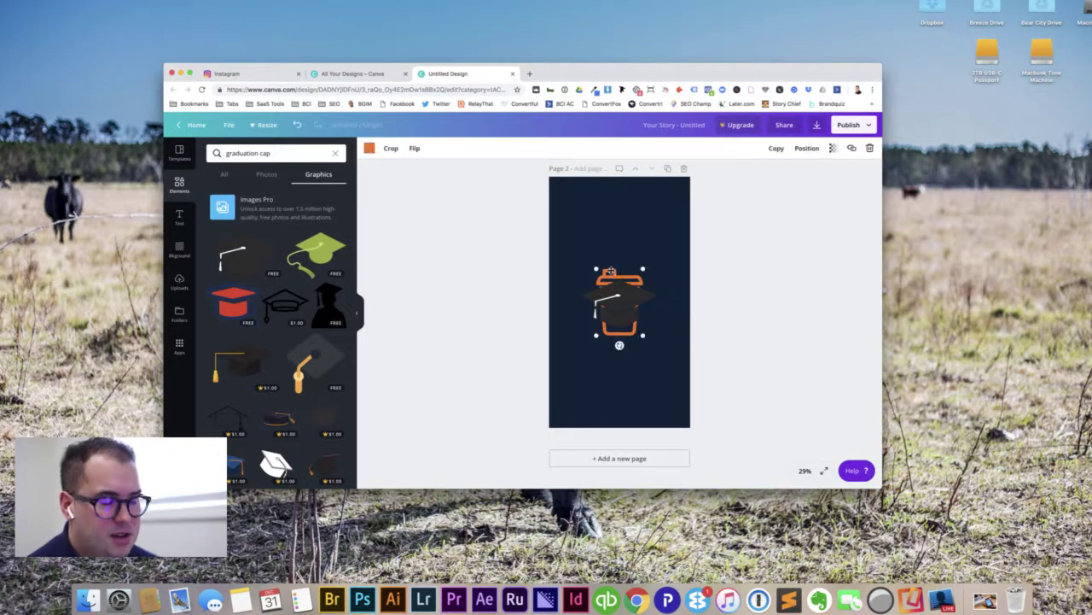
{"action": "key", "text": "Delete"}
{"action": "left_click", "coordinate": [620, 287]}
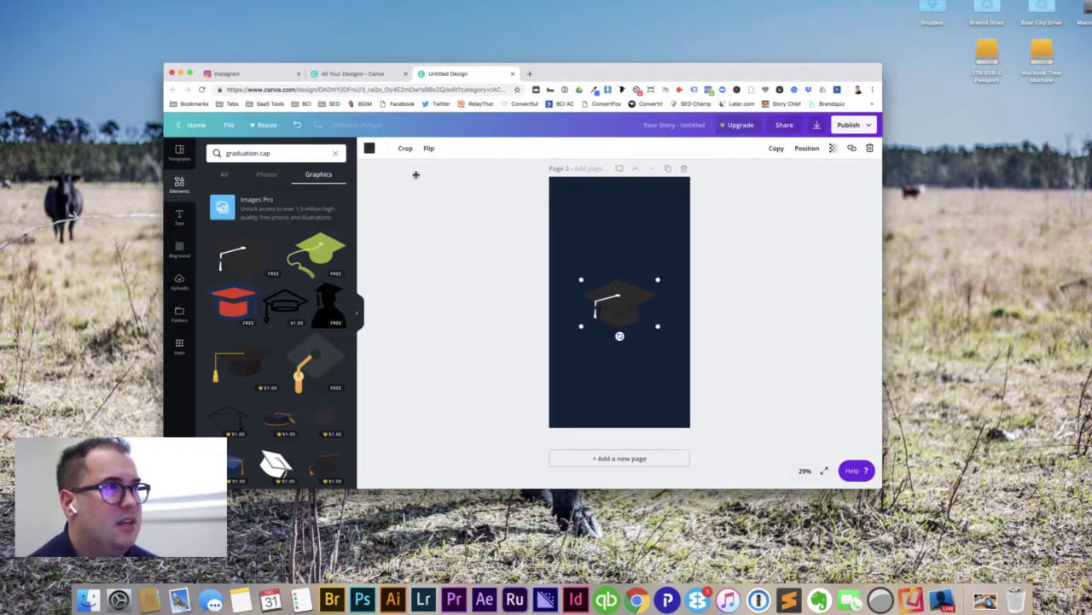
Step: Recolour the graduation cap orange and give its tassel white after trying light blue
{"action": "left_click", "coordinate": [371, 149]}
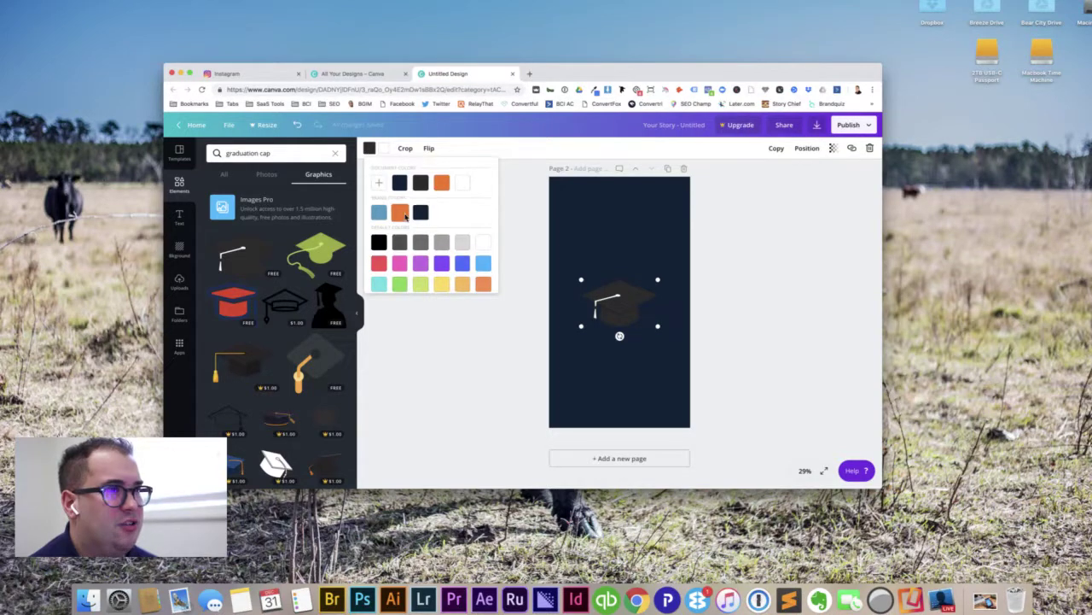
{"action": "left_click", "coordinate": [399, 211]}
{"action": "left_click", "coordinate": [451, 323]}
{"action": "left_click", "coordinate": [600, 307]}
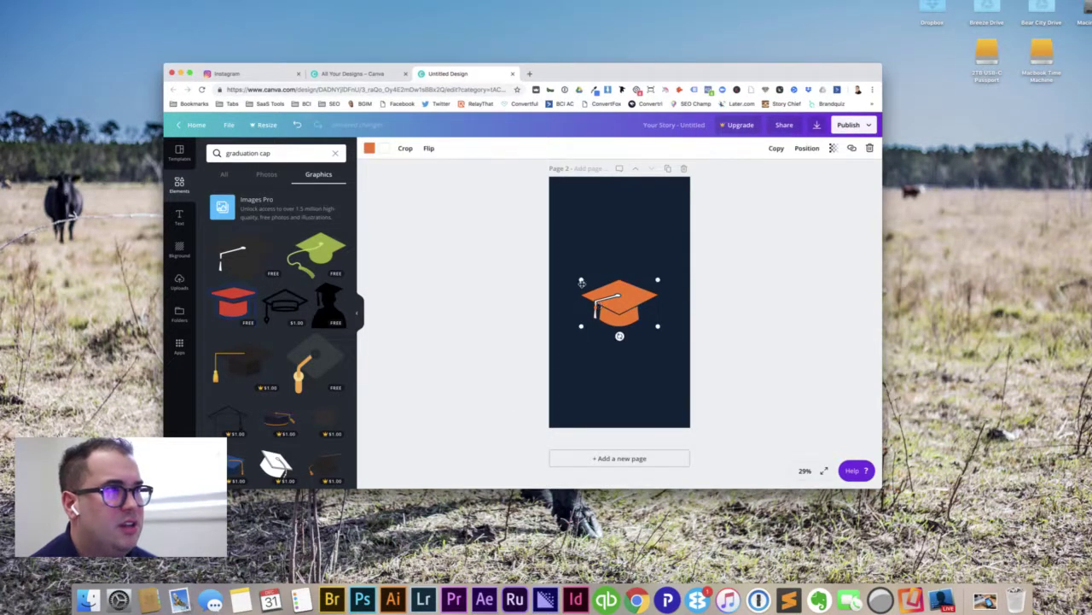
{"action": "left_click", "coordinate": [384, 148]}
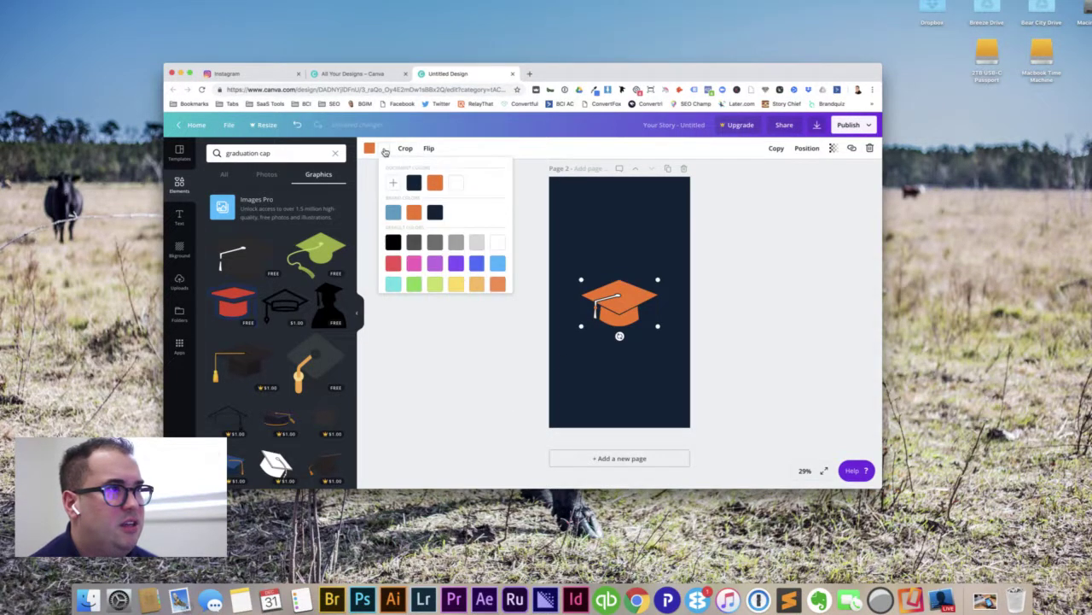
{"action": "left_click", "coordinate": [391, 213]}
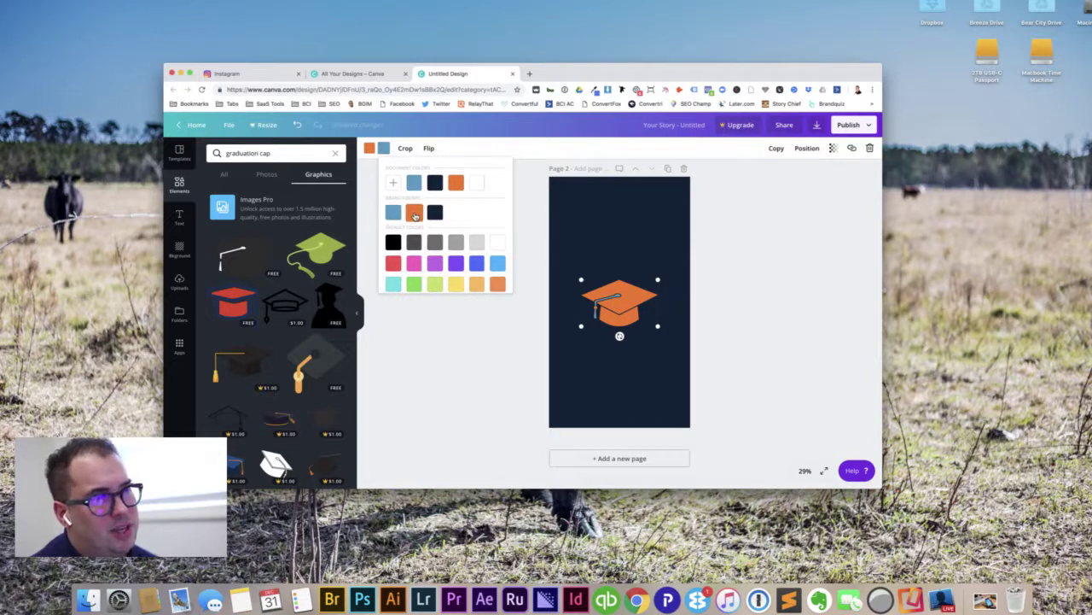
{"action": "left_click", "coordinate": [476, 182]}
{"action": "left_click", "coordinate": [478, 352]}
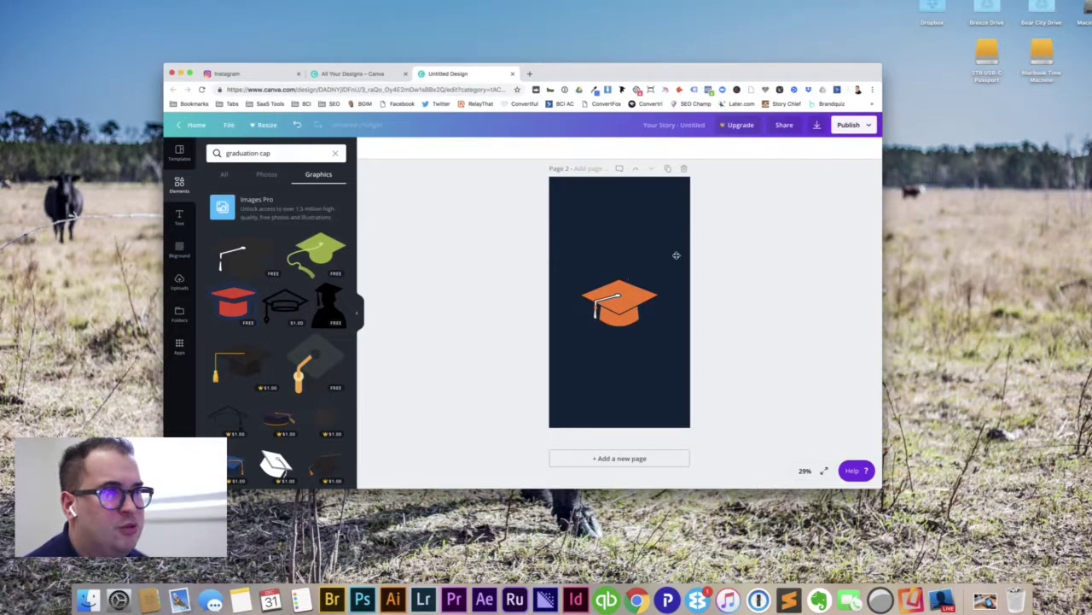
Step: Test purple on the tassel, then switch it back to white
{"action": "left_click", "coordinate": [619, 292]}
{"action": "left_click", "coordinate": [385, 150]}
{"action": "left_click", "coordinate": [434, 263]}
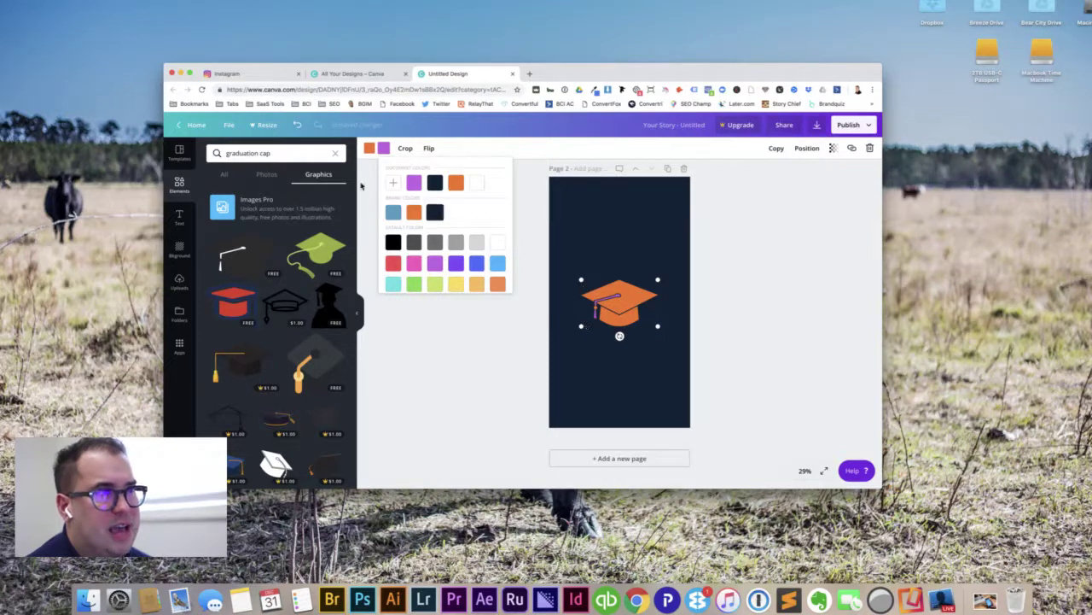
{"action": "left_click", "coordinate": [498, 243]}
{"action": "left_click", "coordinate": [827, 306]}
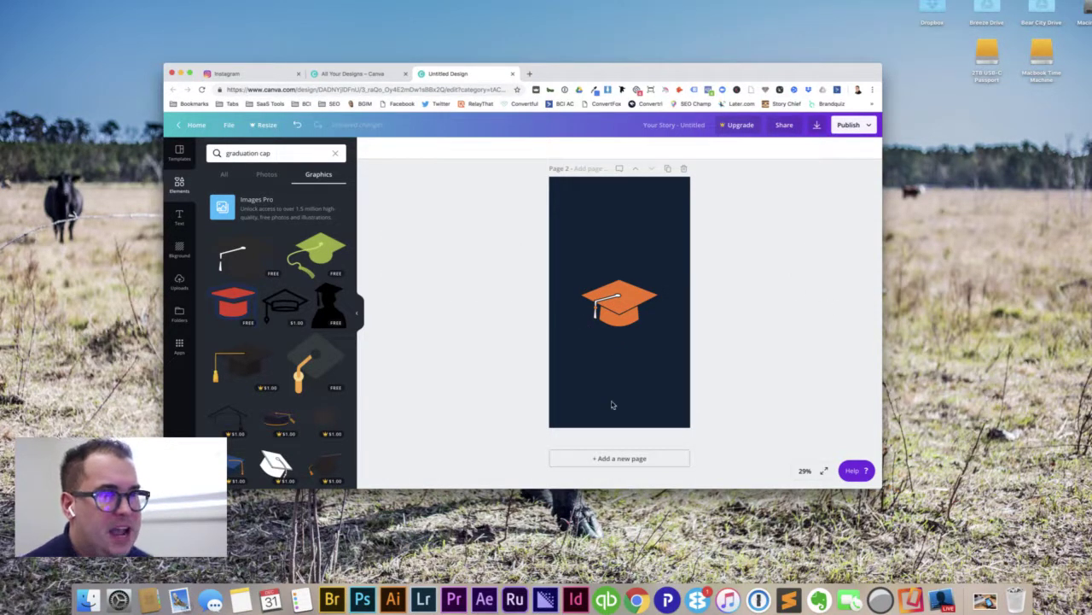
Step: Download all pages as PNG and dismiss the Canva for Work offer
{"action": "scroll", "coordinate": [726, 240], "scroll_direction": "up", "scroll_amount": 4}
{"action": "scroll", "coordinate": [661, 254], "scroll_direction": "down", "scroll_amount": 5}
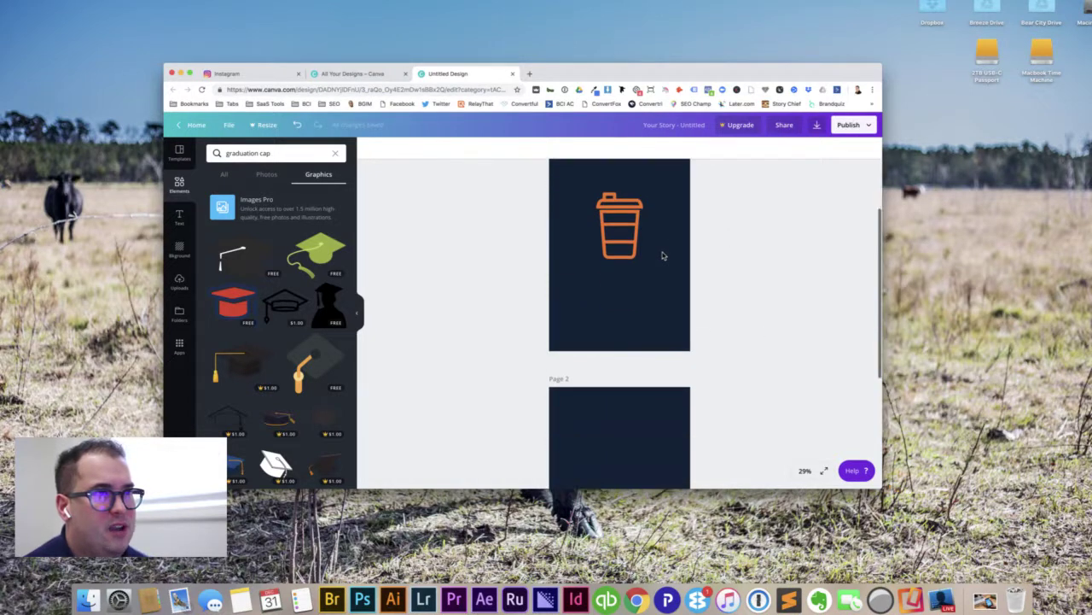
{"action": "scroll", "coordinate": [718, 243], "scroll_direction": "up", "scroll_amount": 5}
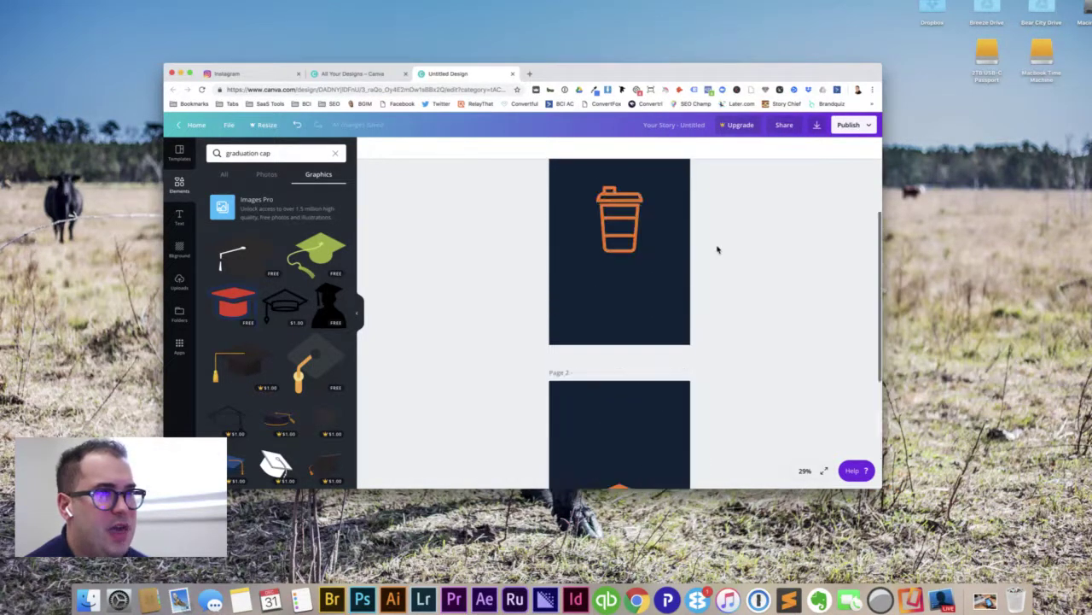
{"action": "left_click", "coordinate": [817, 126]}
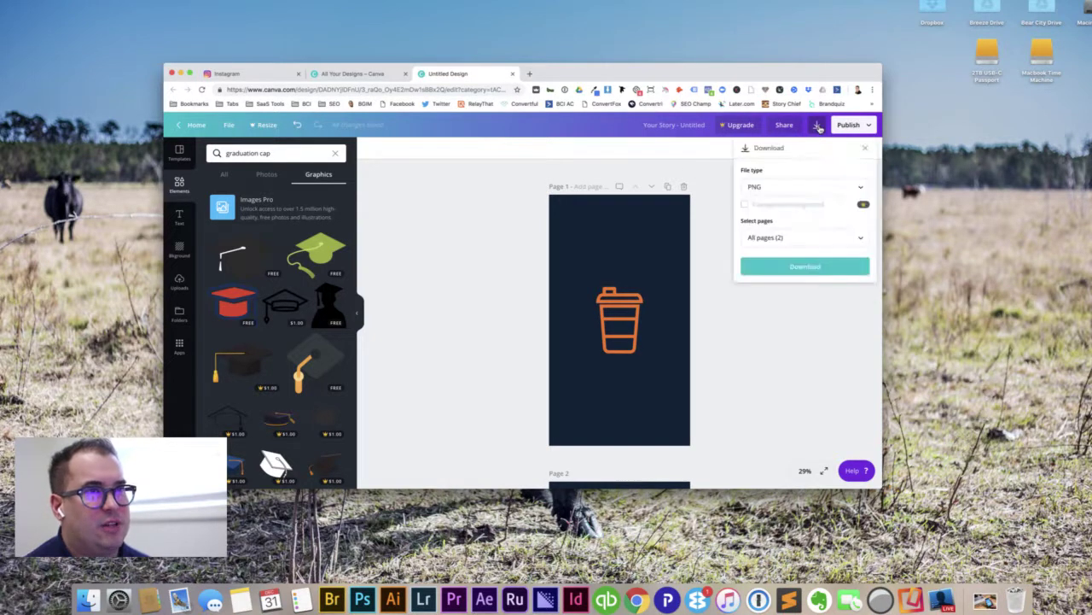
{"action": "left_click", "coordinate": [775, 272]}
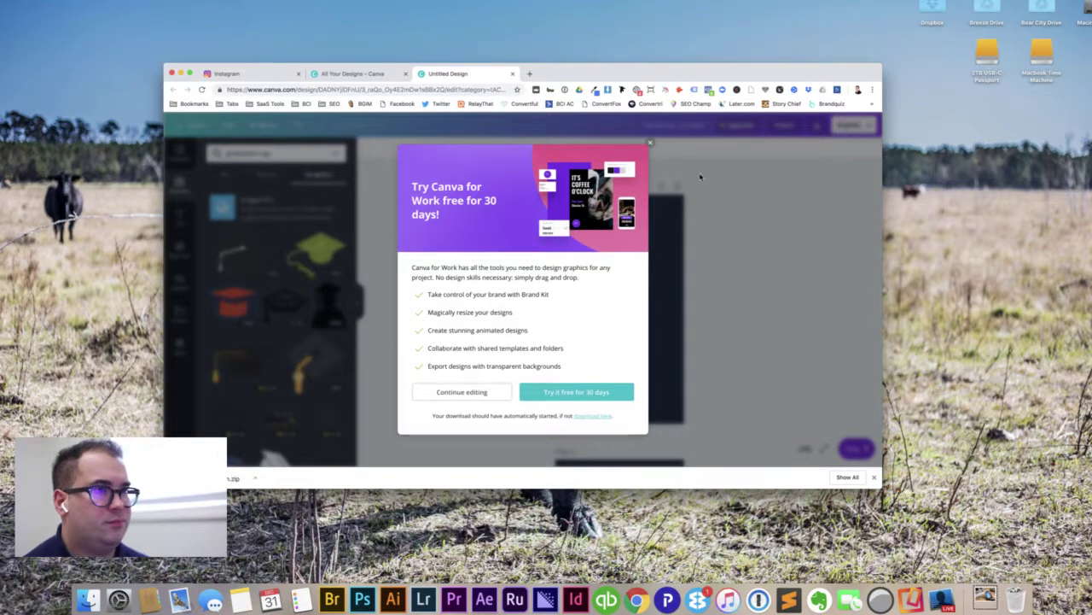
{"action": "left_click", "coordinate": [650, 146]}
{"action": "left_click", "coordinate": [987, 600]}
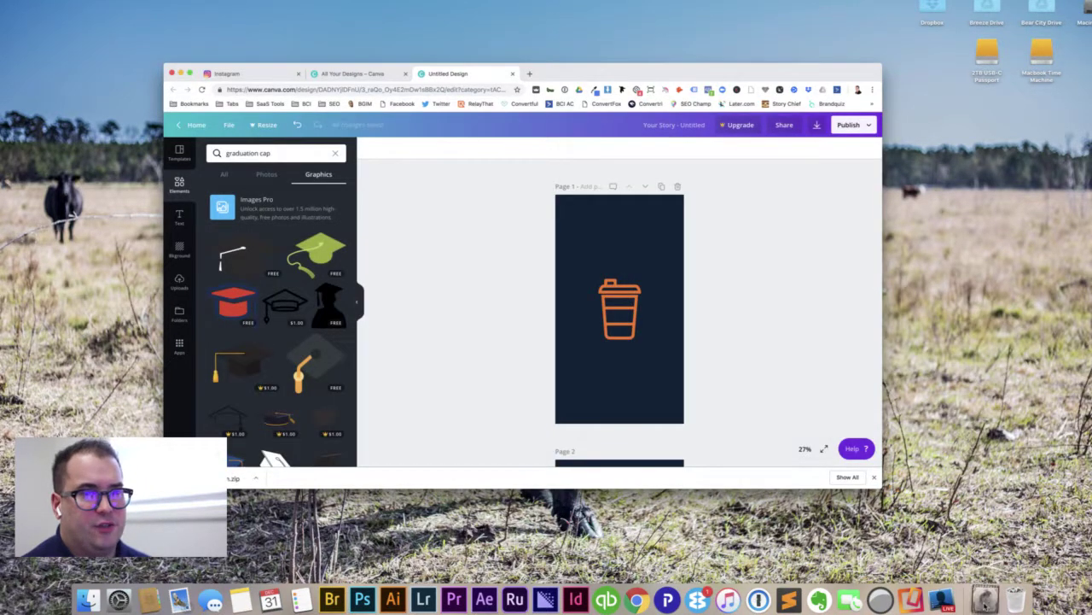
Step: Open the Untitled design folder from Downloads and arrange Finder beside the Canva window
{"action": "left_click", "coordinate": [985, 562]}
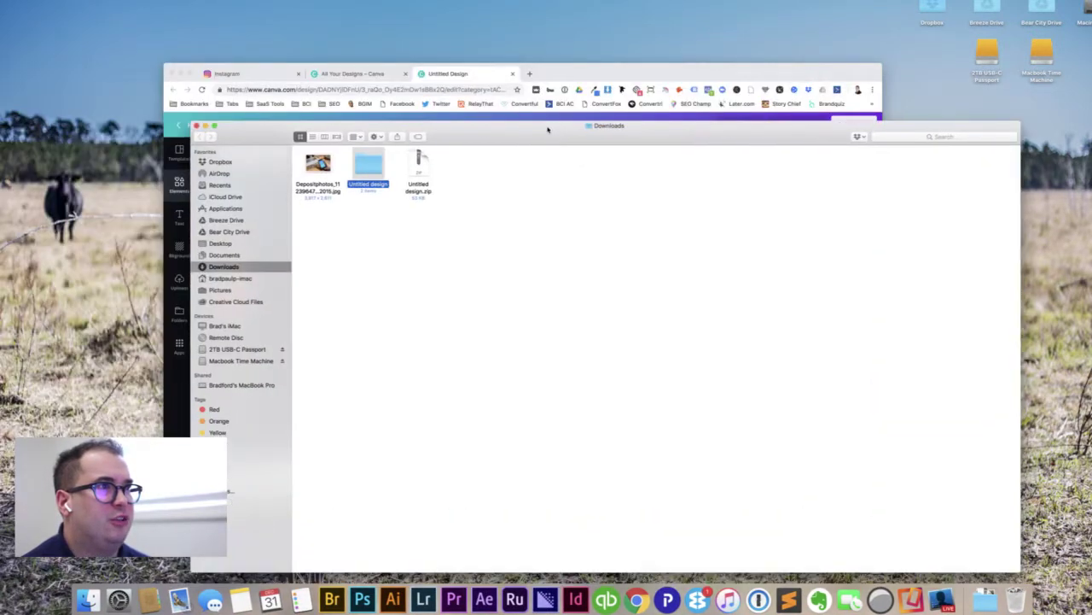
{"action": "left_click_drag", "start_coordinate": [935, 116], "coordinate": [449, 164]}
{"action": "double_click", "coordinate": [292, 206]}
{"action": "left_click", "coordinate": [238, 209]}
{"action": "left_click_drag", "start_coordinate": [365, 175], "coordinate": [531, 75]}
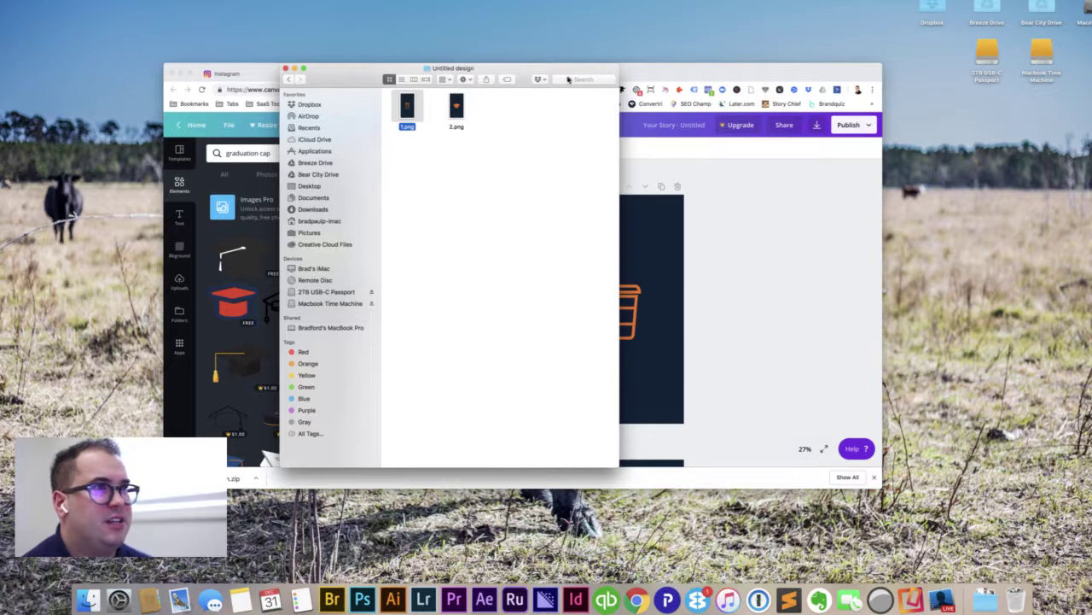
{"action": "left_click_drag", "start_coordinate": [522, 73], "coordinate": [400, 136]}
{"action": "left_click_drag", "start_coordinate": [656, 77], "coordinate": [842, 1]}
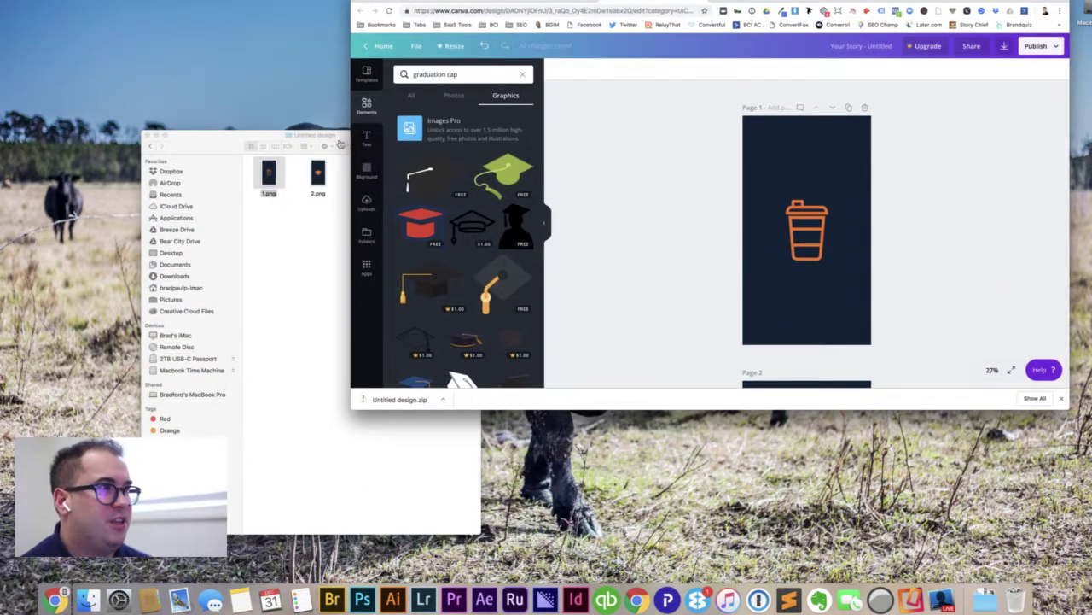
Step: AirDrop 1.png and 2.png from Finder to the iPhone
{"action": "left_click", "coordinate": [231, 143]}
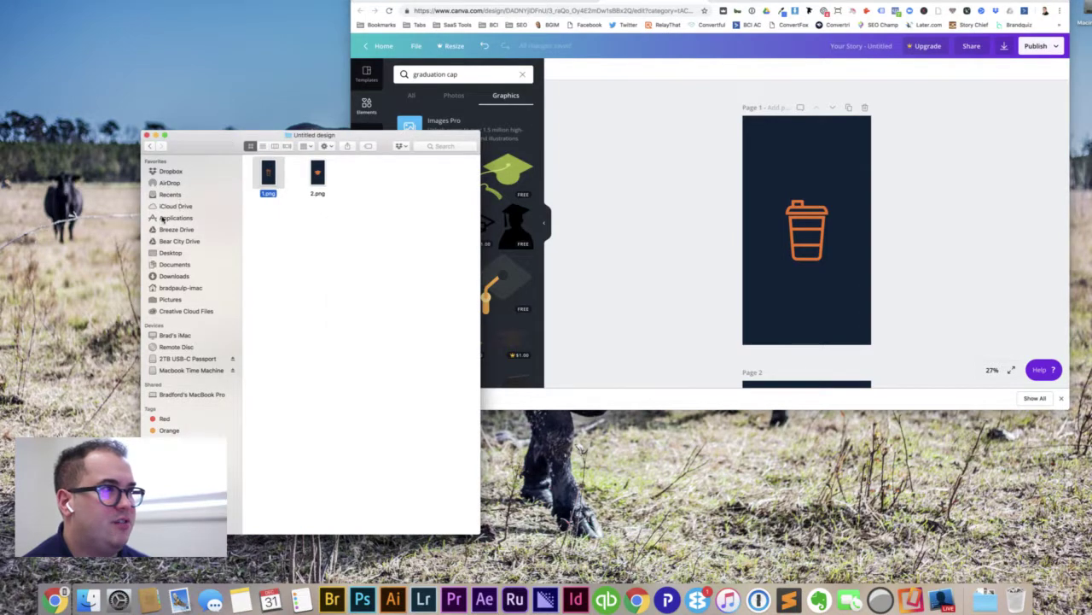
{"action": "left_click_drag", "start_coordinate": [365, 203], "coordinate": [270, 181]}
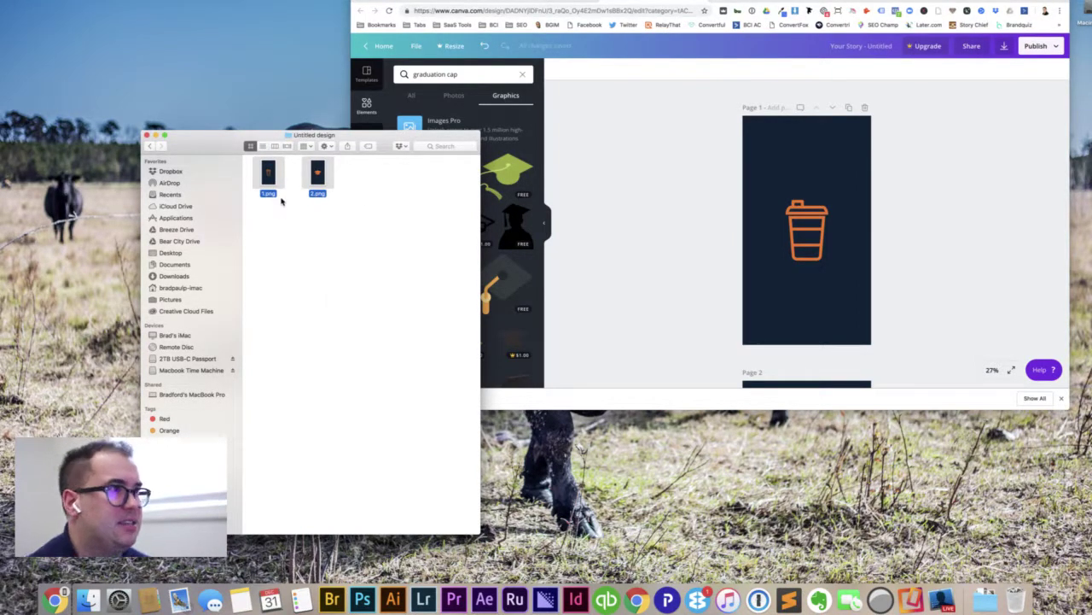
{"action": "left_click_drag", "start_coordinate": [270, 176], "coordinate": [362, 363]}
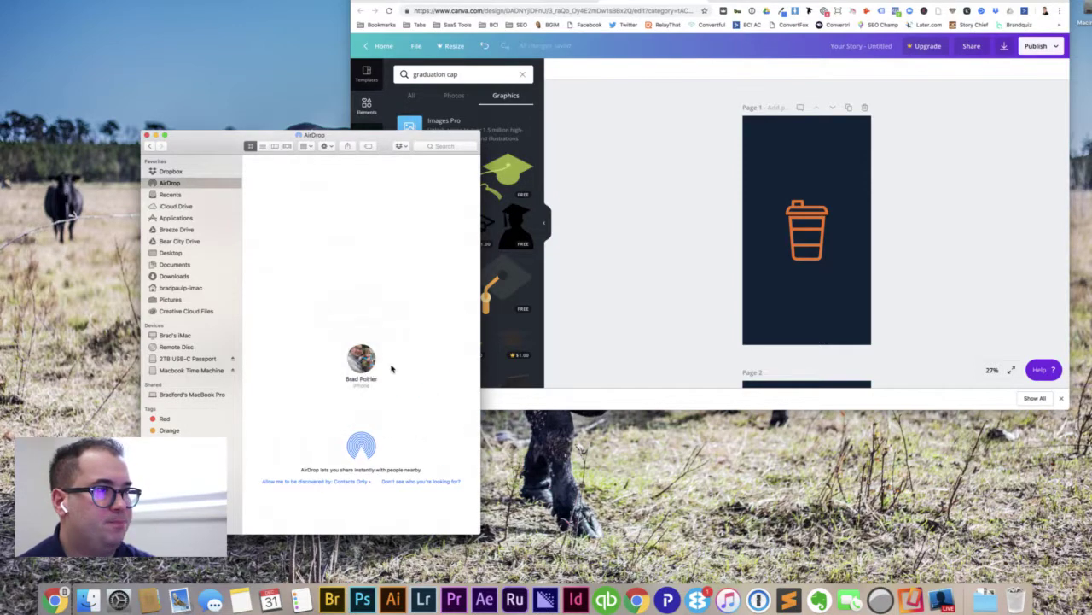
{"action": "left_click", "coordinate": [130, 341]}
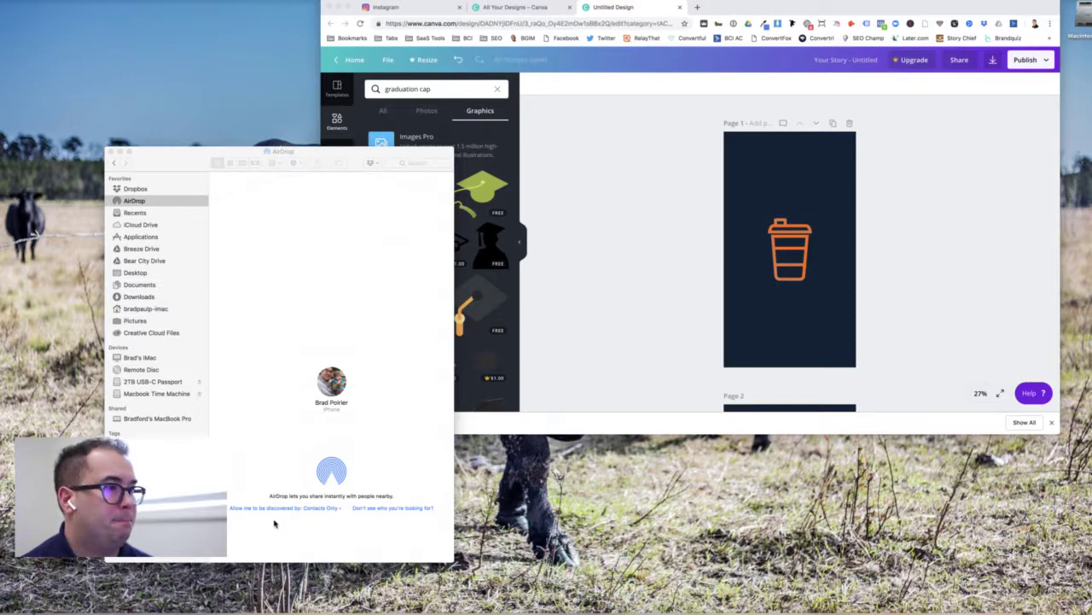
{"action": "left_click_drag", "start_coordinate": [747, 10], "coordinate": [466, 21]}
{"action": "left_click", "coordinate": [294, 505]}
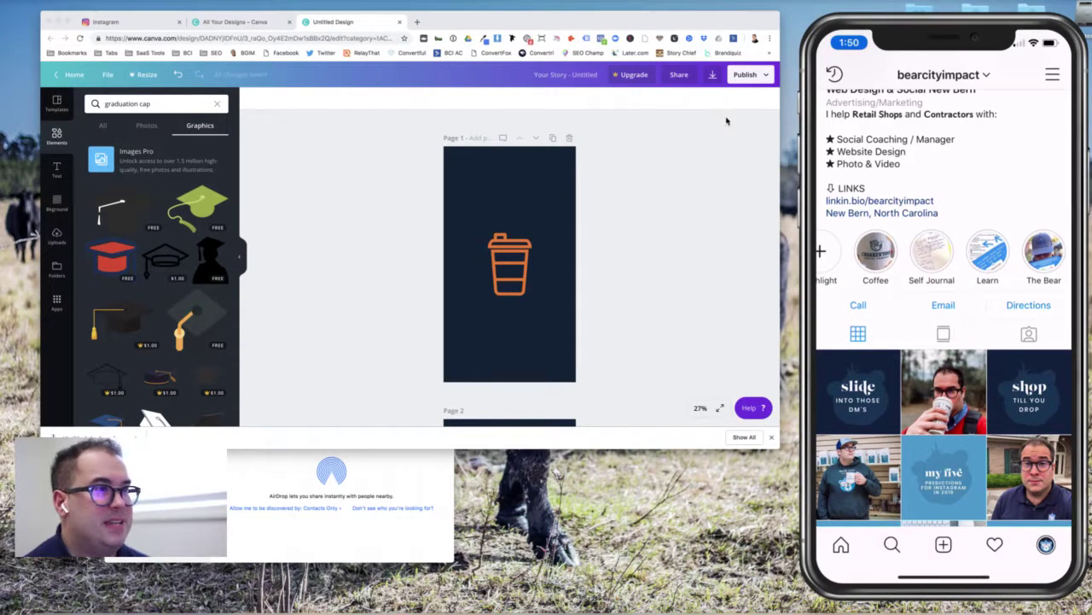
Step: Move the iPhone mirror window to the left
{"action": "left_click_drag", "start_coordinate": [902, 44], "coordinate": [645, 30]}
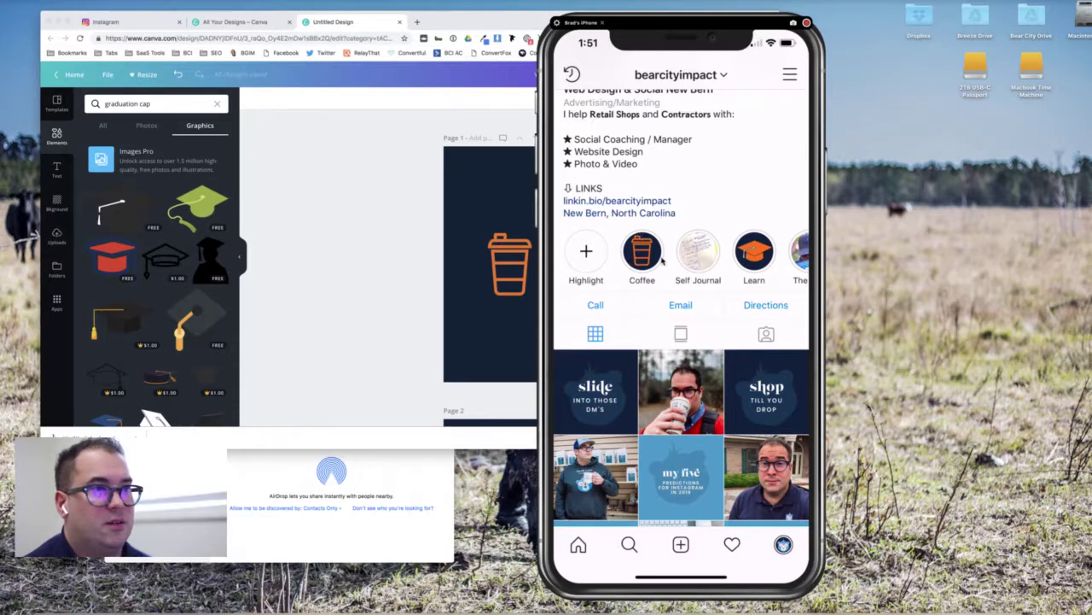
Step: Reposition the iPhone mirror window toward the right of the screen
{"action": "left_click_drag", "start_coordinate": [649, 40], "coordinate": [822, 39]}
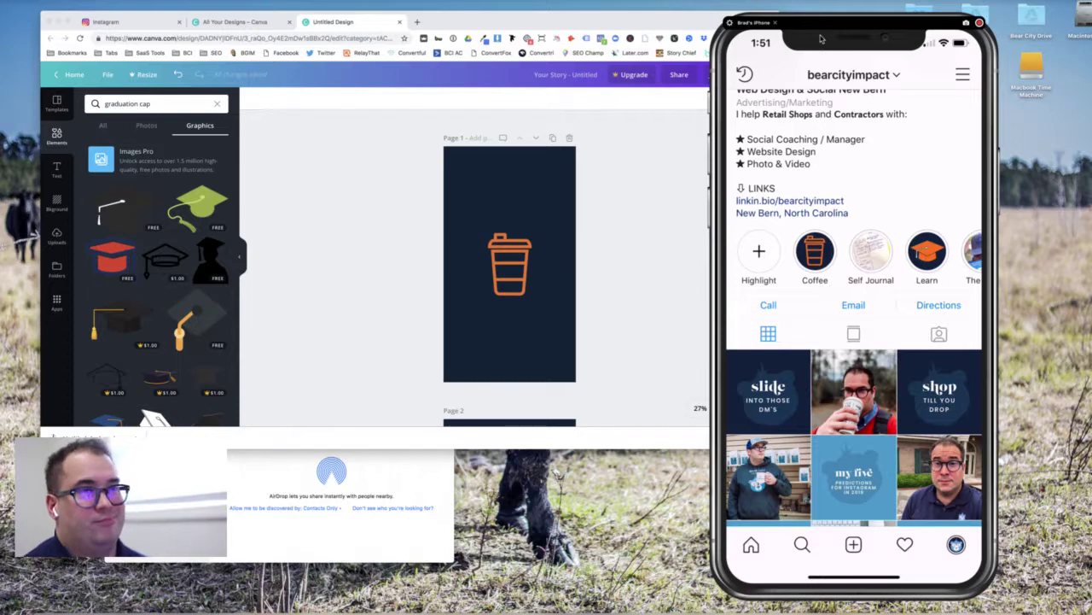
{"action": "mouse_move", "coordinate": [820, 38]}
{"action": "left_mouse_down"}
{"action": "mouse_move", "coordinate": [844, 38]}
{"action": "mouse_move", "coordinate": [817, 28]}
{"action": "left_mouse_up"}
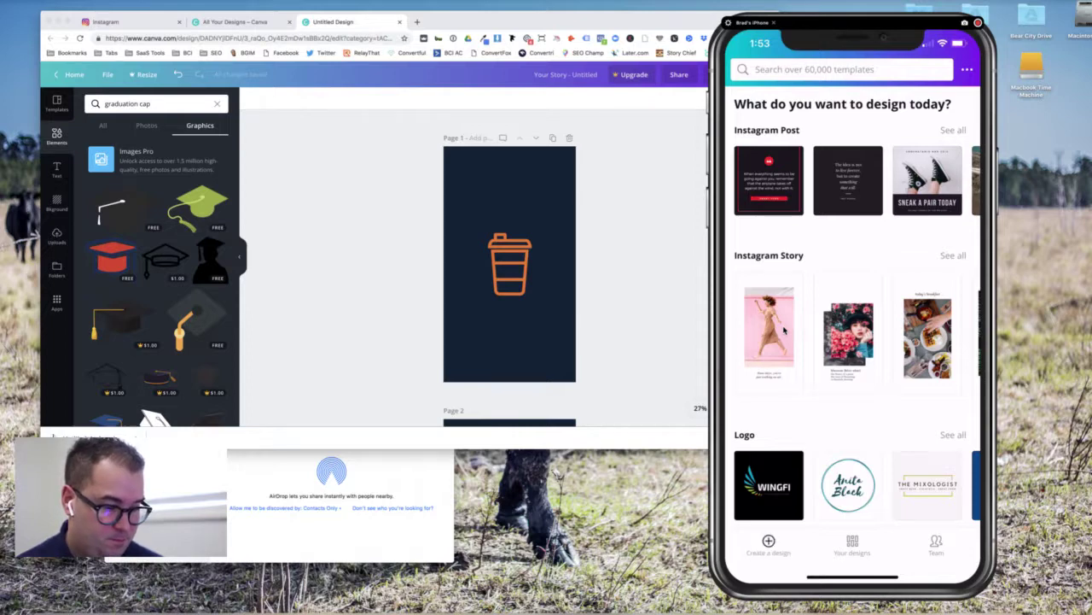
Step: Search Canva mobile templates for 'Instagram Story' and show its results
{"action": "scroll", "coordinate": [853, 324], "scroll_direction": "down", "scroll_amount": 2}
{"action": "scroll", "coordinate": [854, 325], "scroll_direction": "up", "scroll_amount": 2}
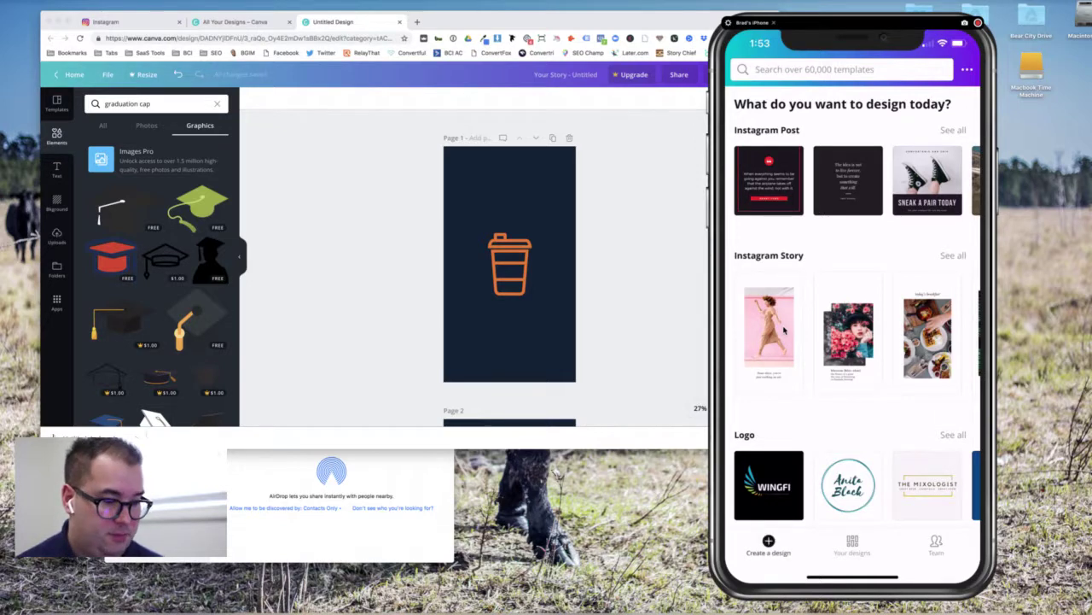
{"action": "type", "text": "Instagr"}
{"action": "left_click", "coordinate": [791, 158]}
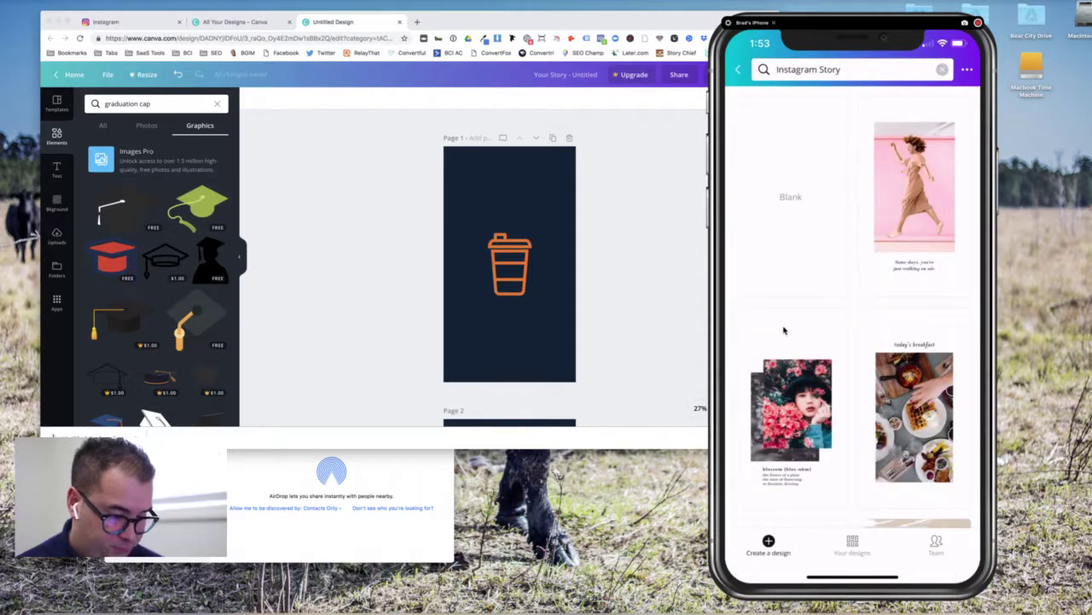